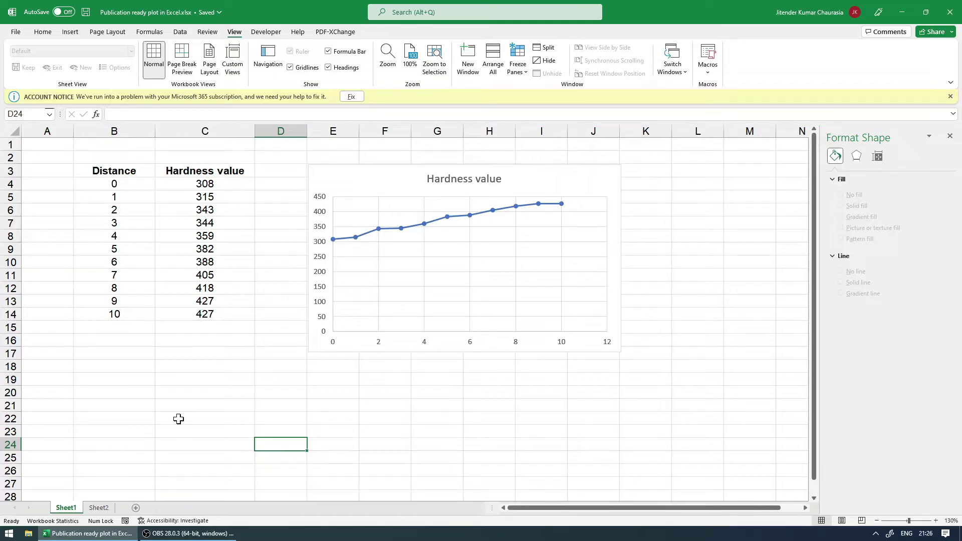
- Move the Hardness value chart right so it sits around columns H–M
{"action": "left_click_drag", "start_coordinate": [114, 184], "coordinate": [115, 315]}
{"action": "left_click", "coordinate": [161, 350]}
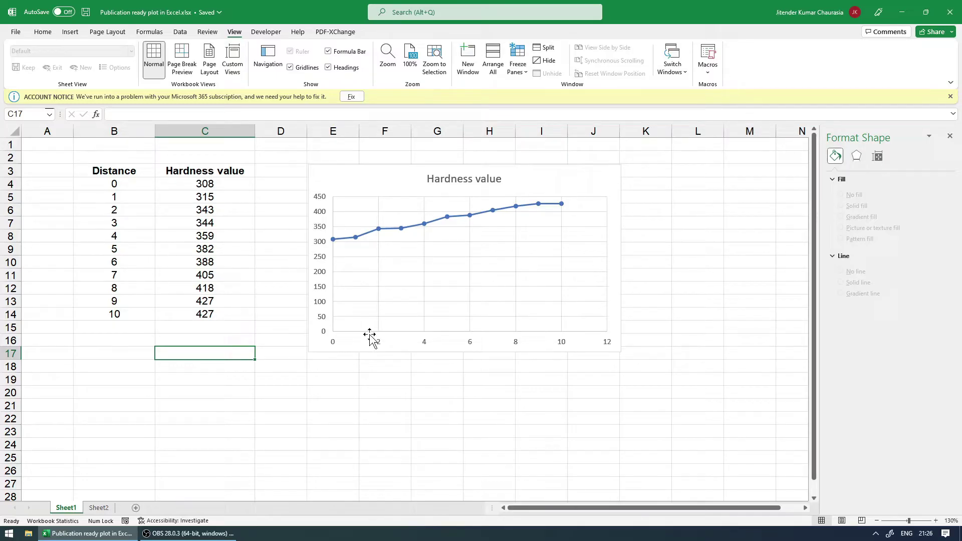
{"action": "left_click_drag", "start_coordinate": [349, 175], "coordinate": [513, 160]}
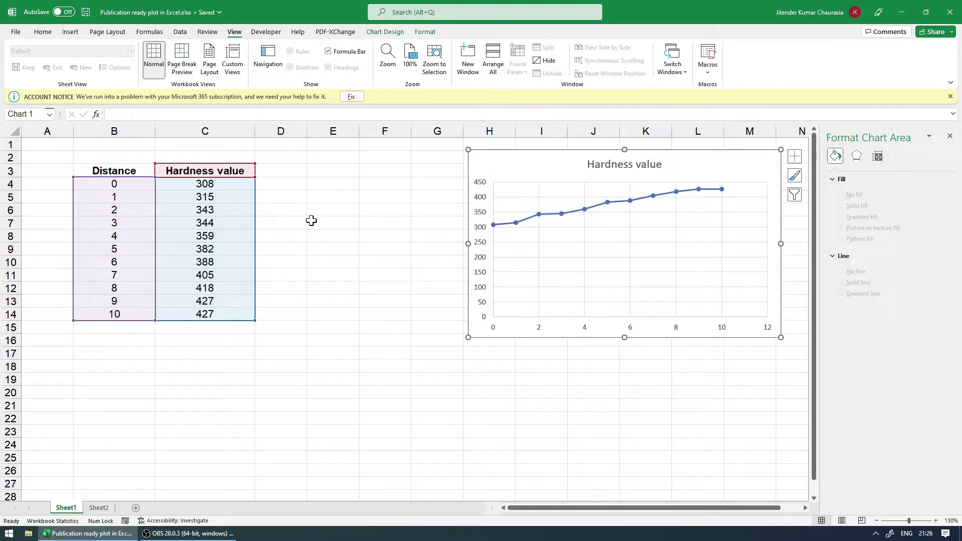
{"action": "left_click", "coordinate": [311, 221]}
{"action": "left_click_drag", "start_coordinate": [130, 183], "coordinate": [224, 315]}
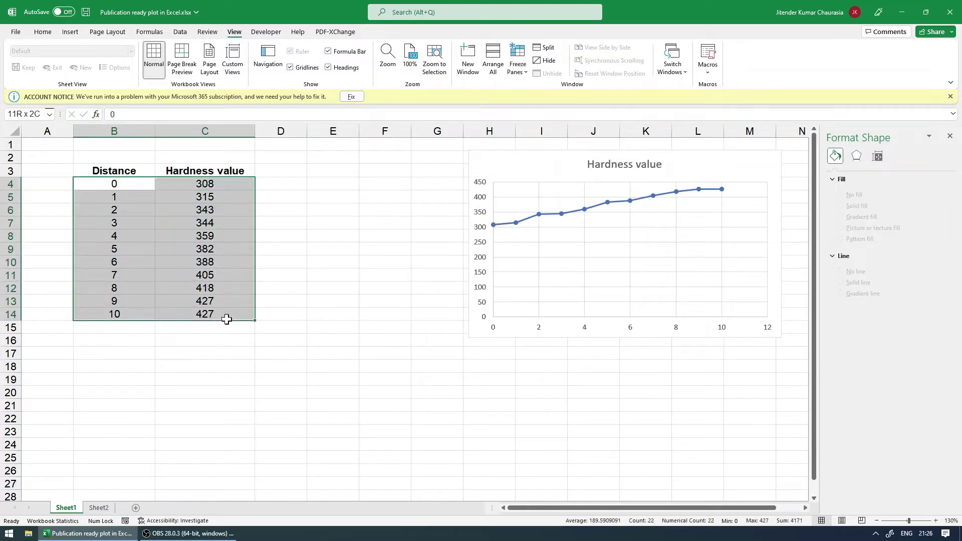
{"action": "left_click", "coordinate": [71, 33]}
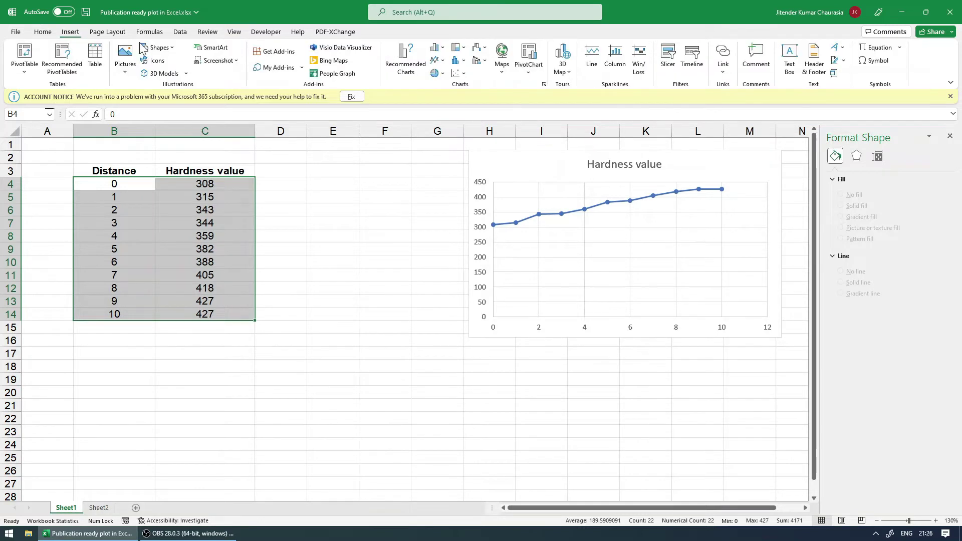
{"action": "left_click", "coordinate": [408, 73]}
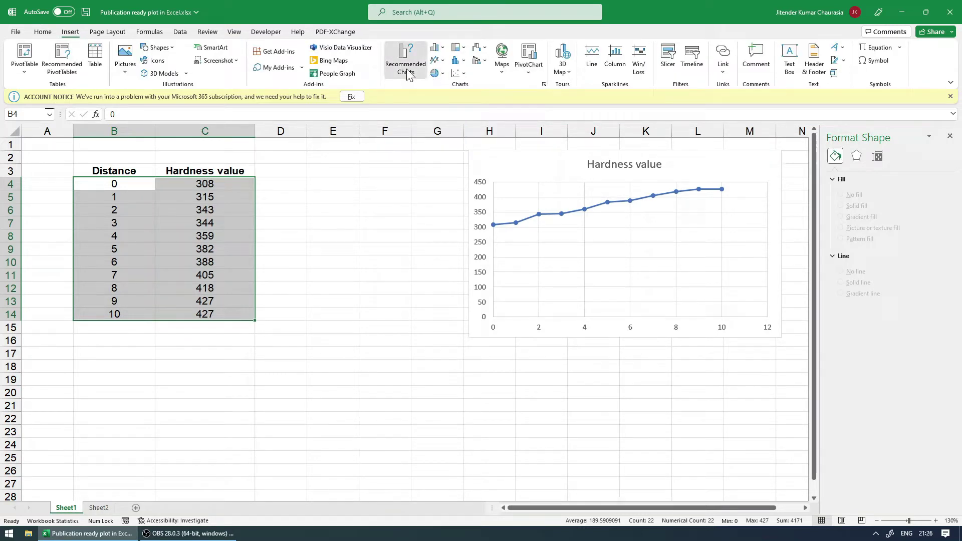
{"action": "left_click", "coordinate": [354, 288]}
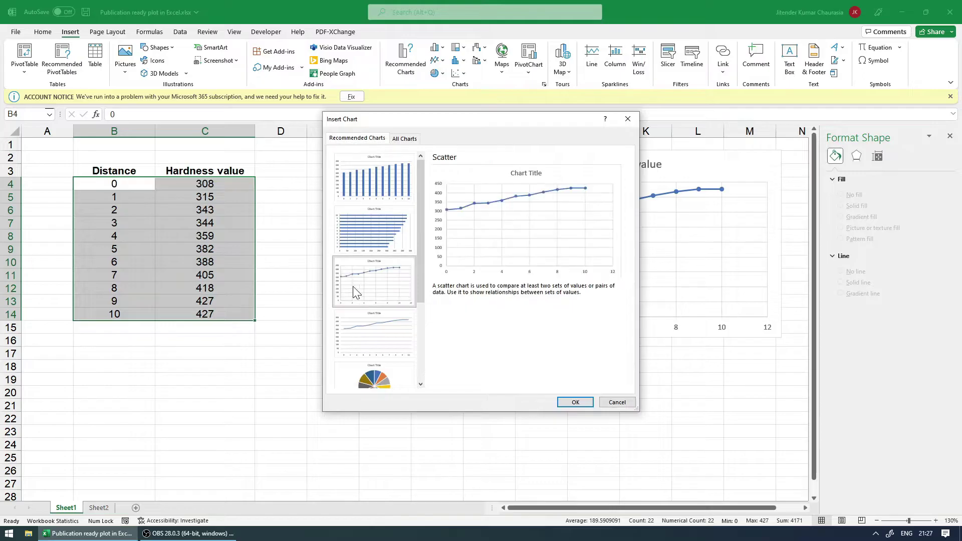
{"action": "left_click", "coordinate": [572, 402]}
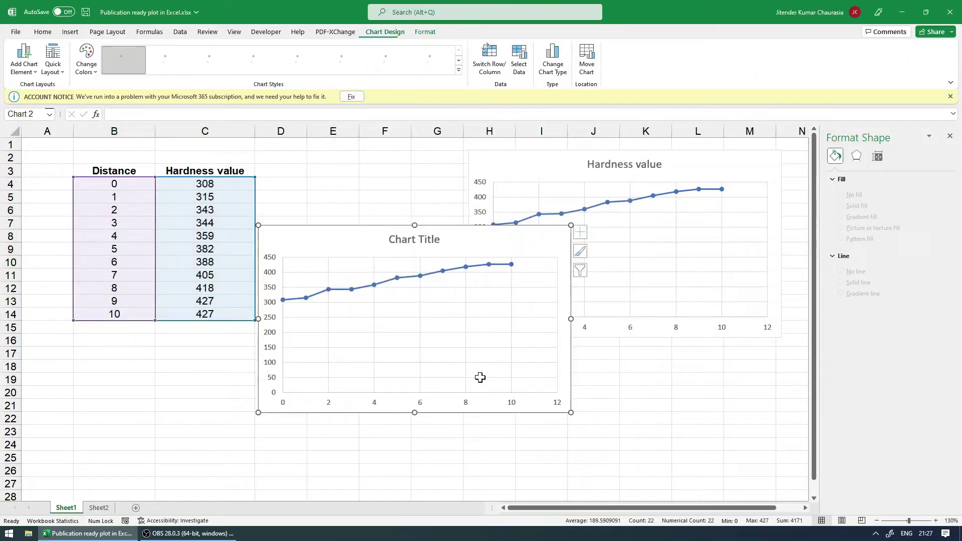
{"action": "left_click_drag", "start_coordinate": [368, 232], "coordinate": [416, 313]}
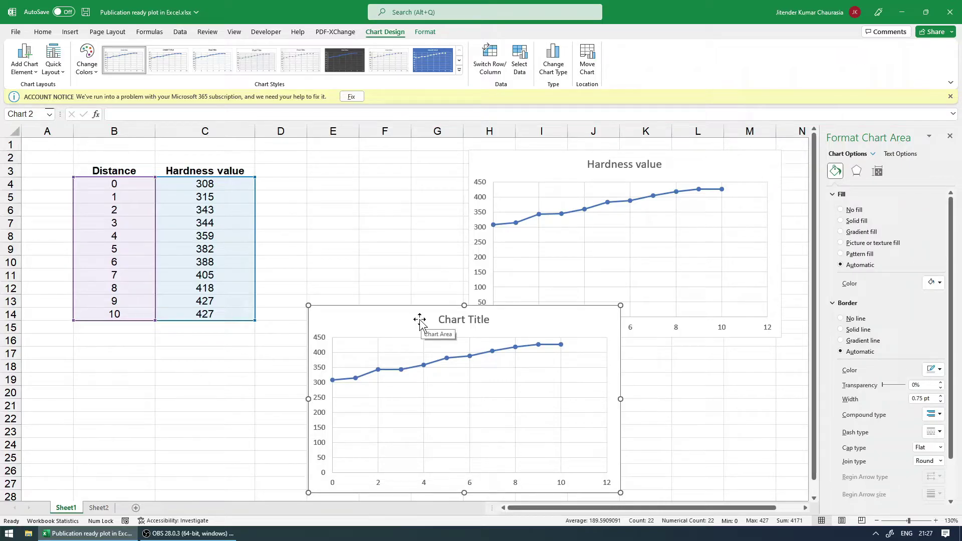
{"action": "key", "text": "Delete"}
- Move the Sheet1 hardness chart left beside its data, then switch to Sheet2
{"action": "left_click", "coordinate": [531, 165]}
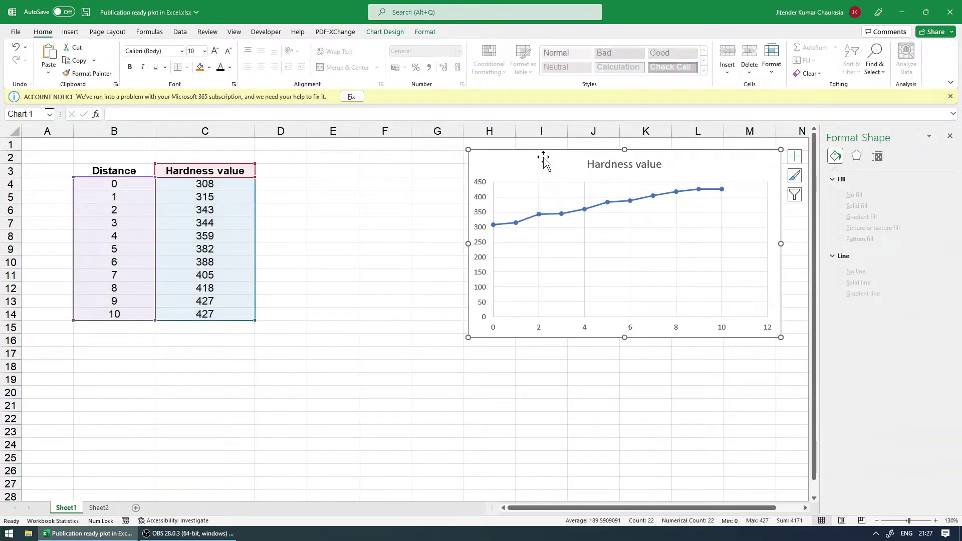
{"action": "left_click_drag", "start_coordinate": [543, 157], "coordinate": [372, 210]}
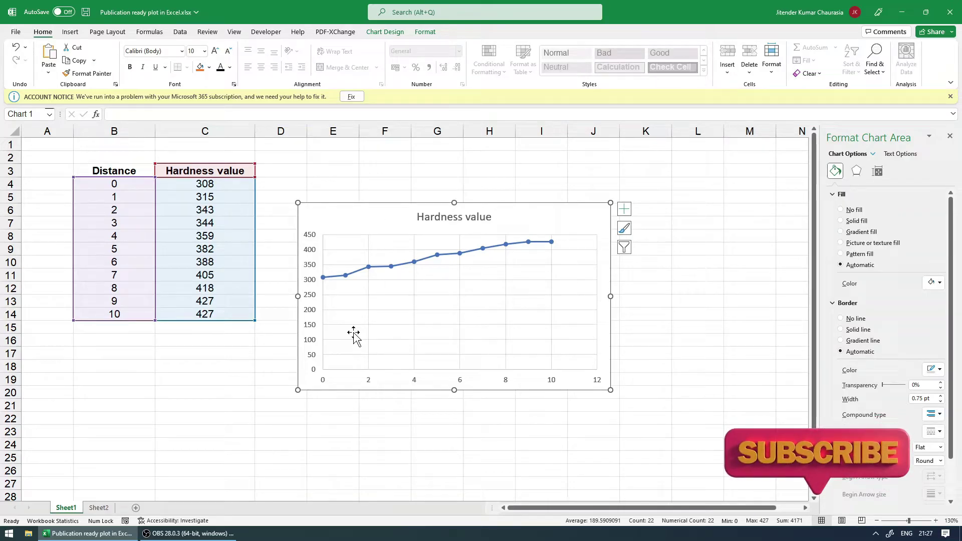
{"action": "left_click", "coordinate": [99, 508]}
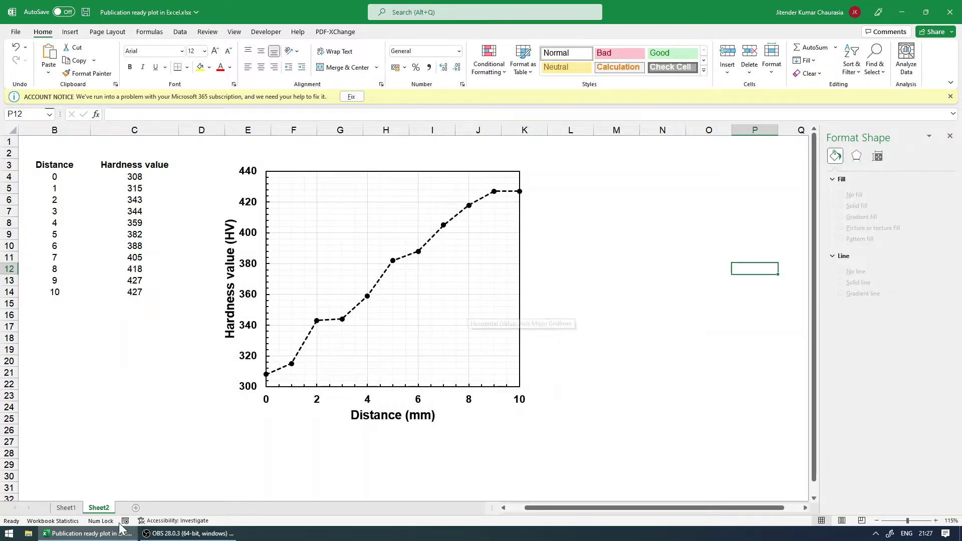
- Move the finished chart aside and insert a recommended Scatter chart of the Distance and Hardness data
{"action": "left_click_drag", "start_coordinate": [235, 351], "coordinate": [703, 351]}
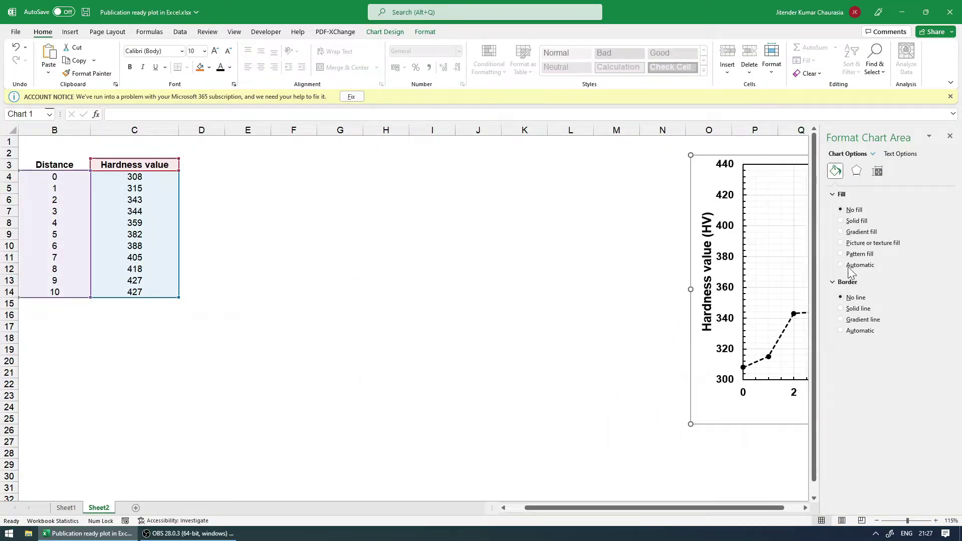
{"action": "left_click", "coordinate": [356, 293]}
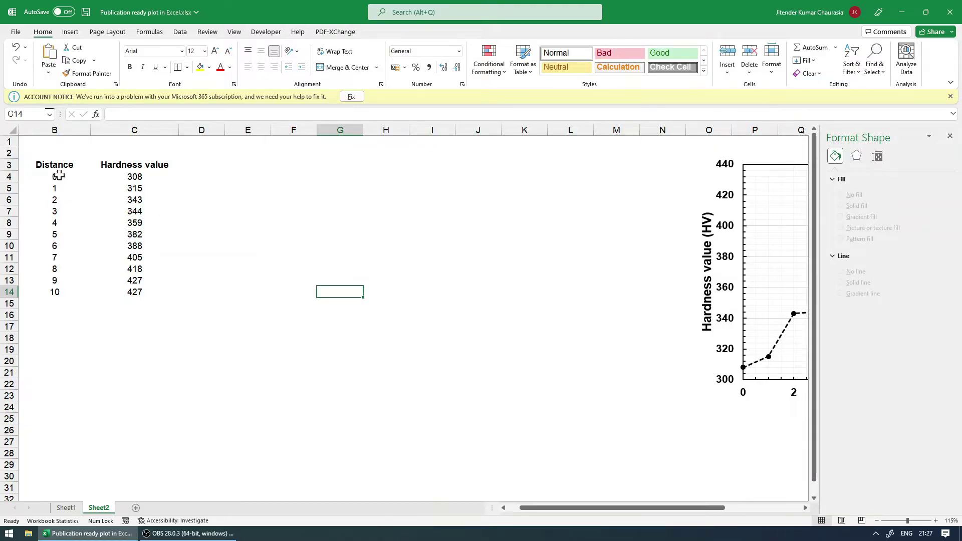
{"action": "left_click_drag", "start_coordinate": [59, 175], "coordinate": [121, 293]}
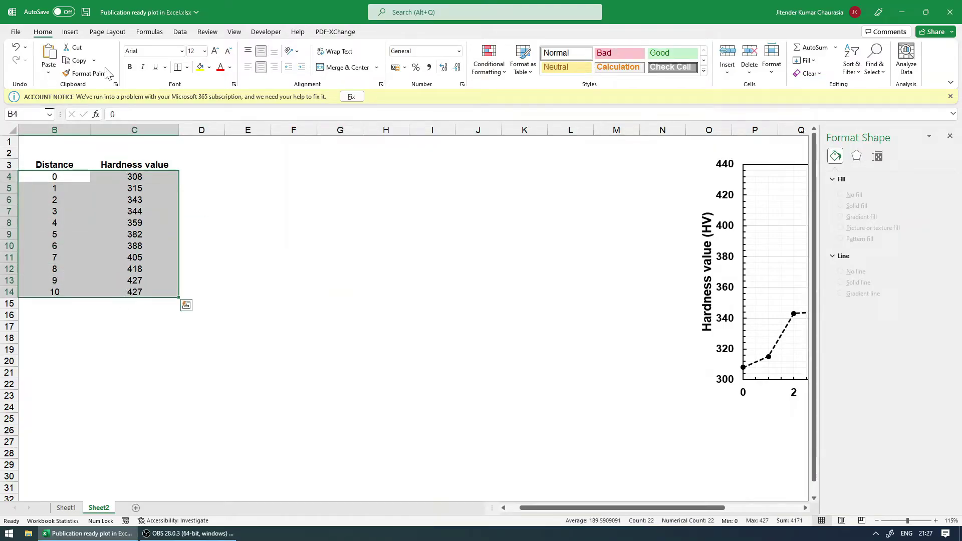
{"action": "left_click", "coordinate": [70, 32]}
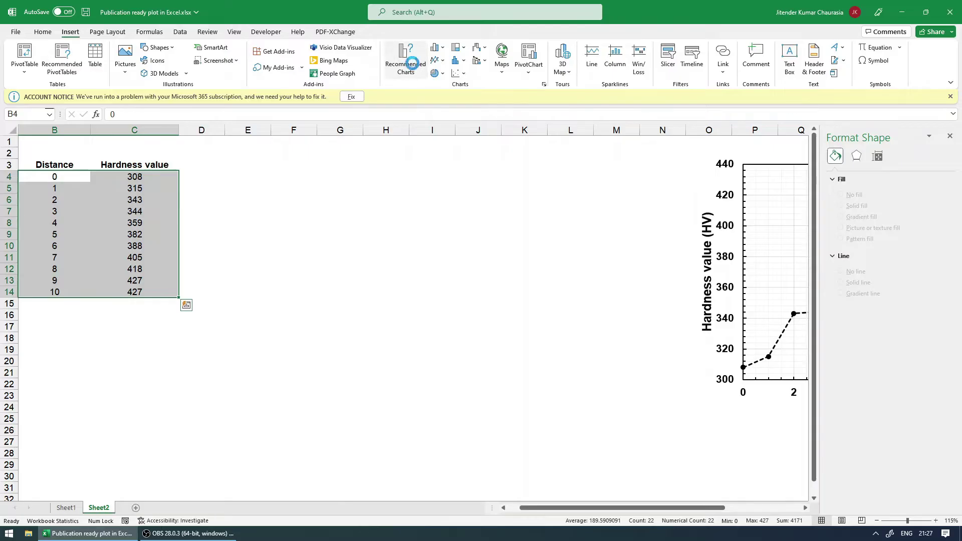
{"action": "left_click", "coordinate": [413, 64]}
{"action": "left_click", "coordinate": [385, 283]}
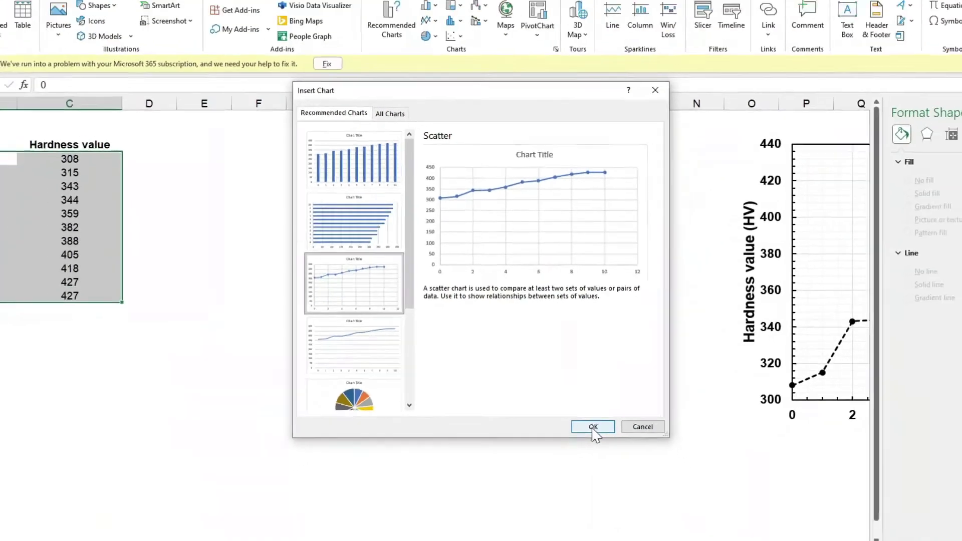
{"action": "left_click", "coordinate": [646, 501]}
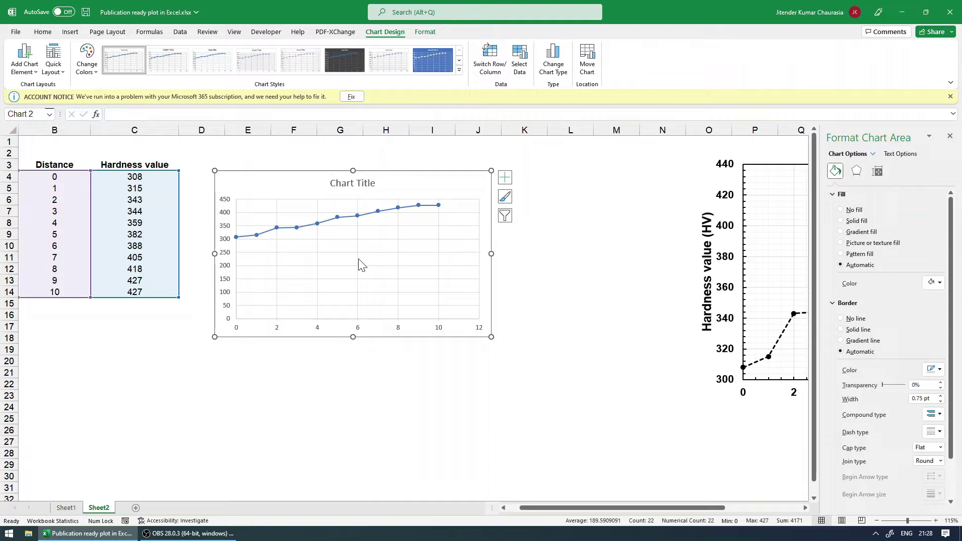
- Delete the new scatter chart's 'Chart Title' placeholder
{"action": "left_click", "coordinate": [369, 187]}
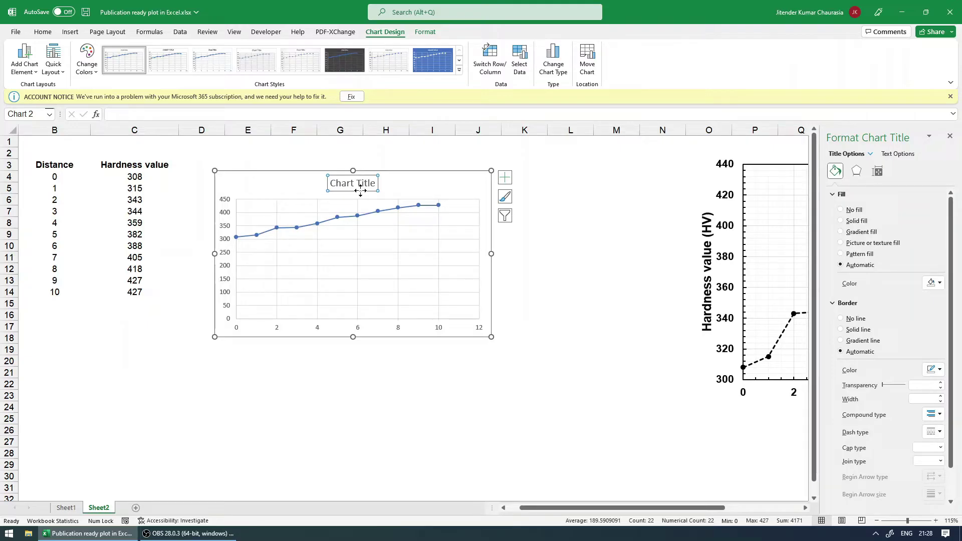
{"action": "key", "text": "Delete"}
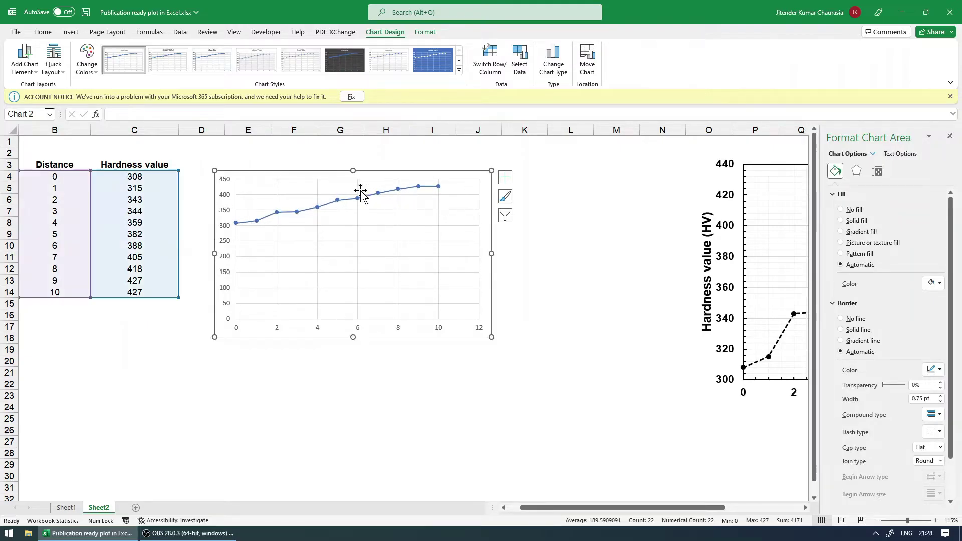
{"action": "left_click", "coordinate": [228, 244]}
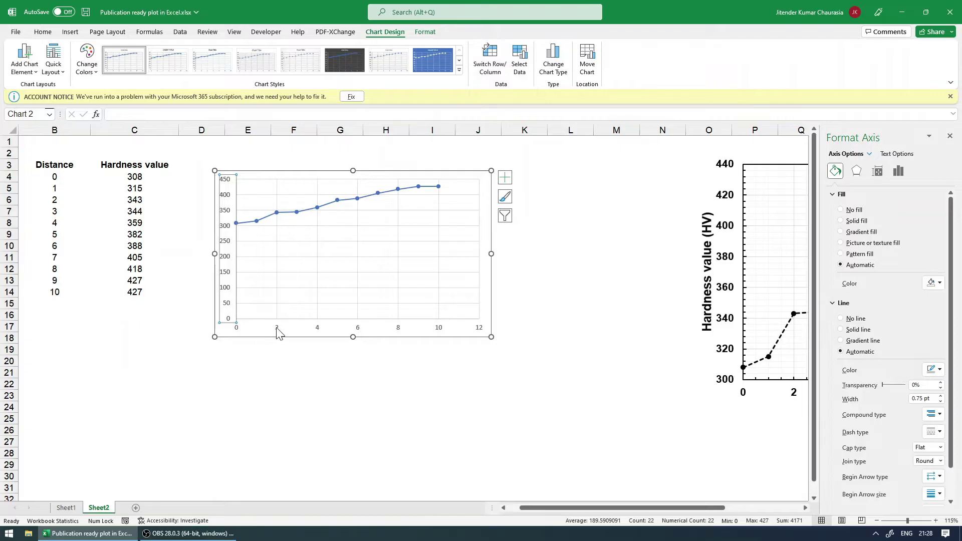
- Format the vertical axis numbers as 14 pt bold black Arial
{"action": "left_click", "coordinate": [43, 33]}
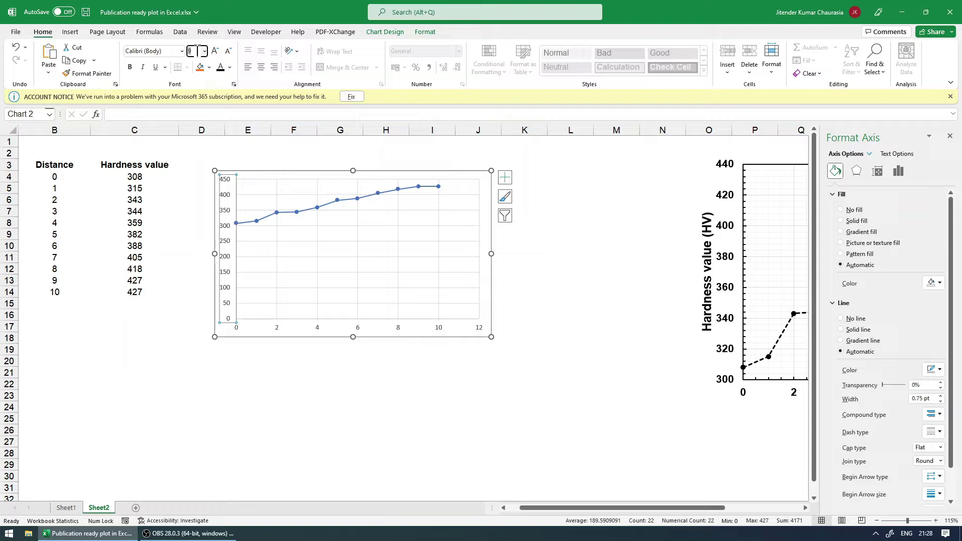
{"action": "key", "text": "Return"}
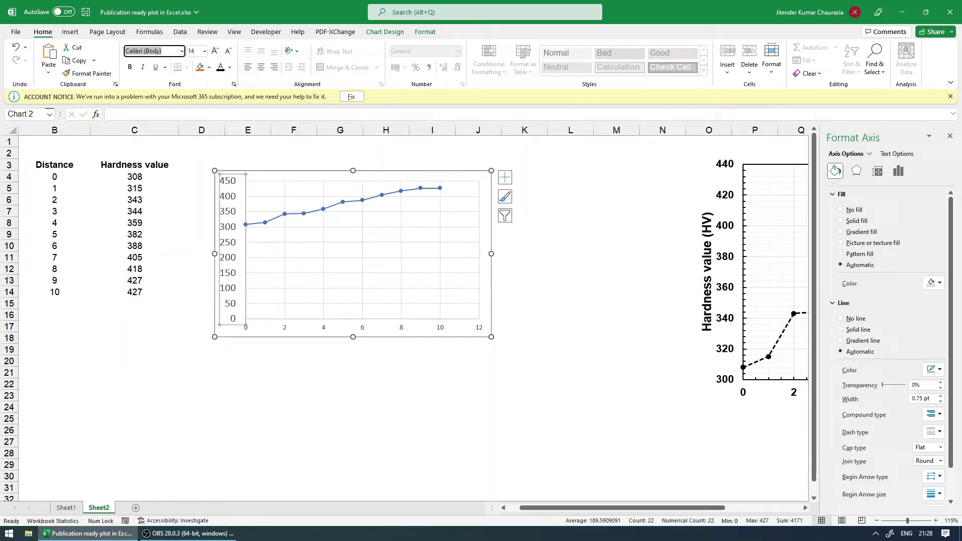
{"action": "type", "text": "Arial"}
{"action": "key", "text": "Return"}
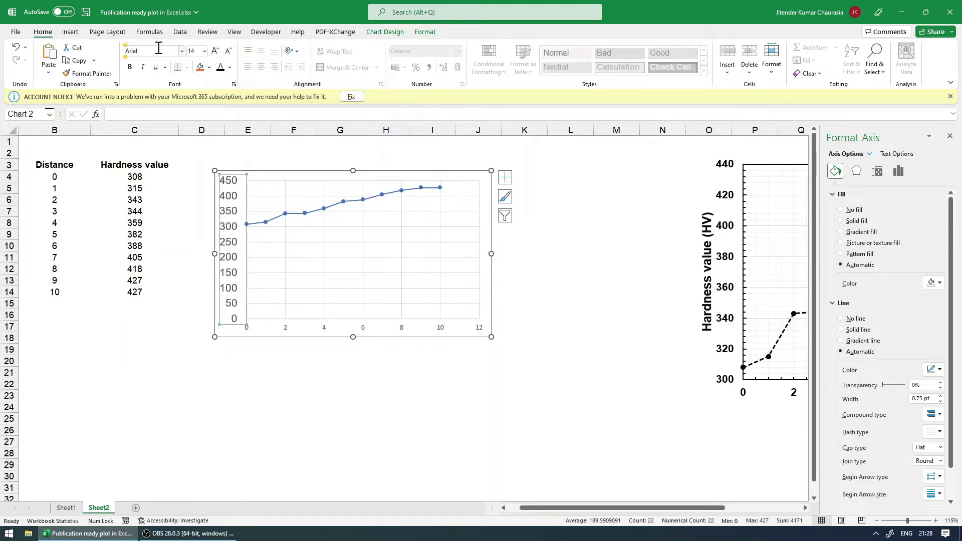
{"action": "left_click", "coordinate": [229, 69]}
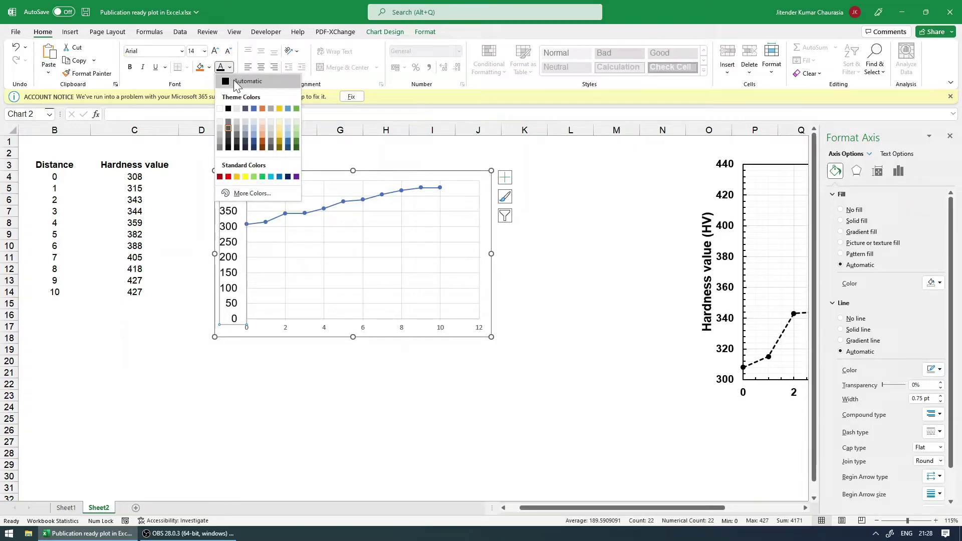
{"action": "left_click", "coordinate": [228, 108]}
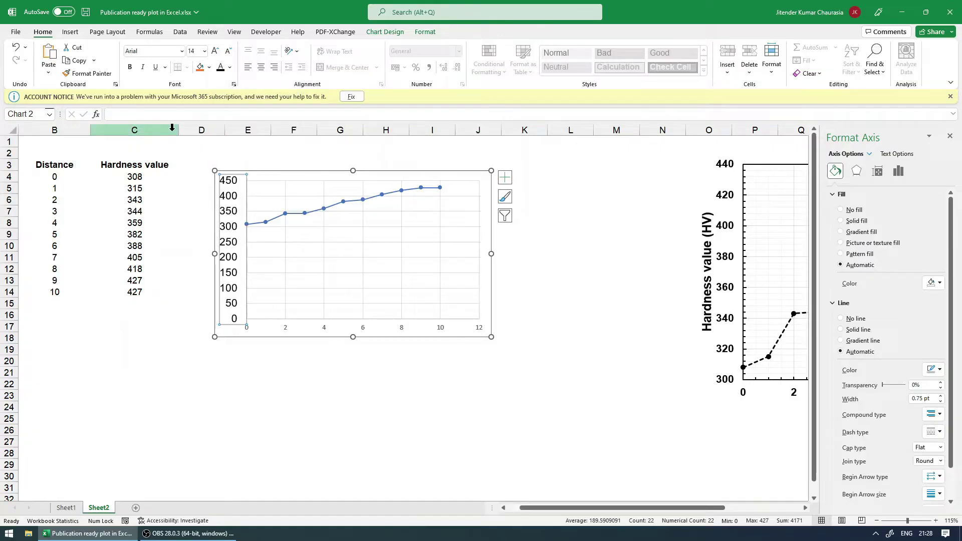
{"action": "left_click", "coordinate": [130, 69]}
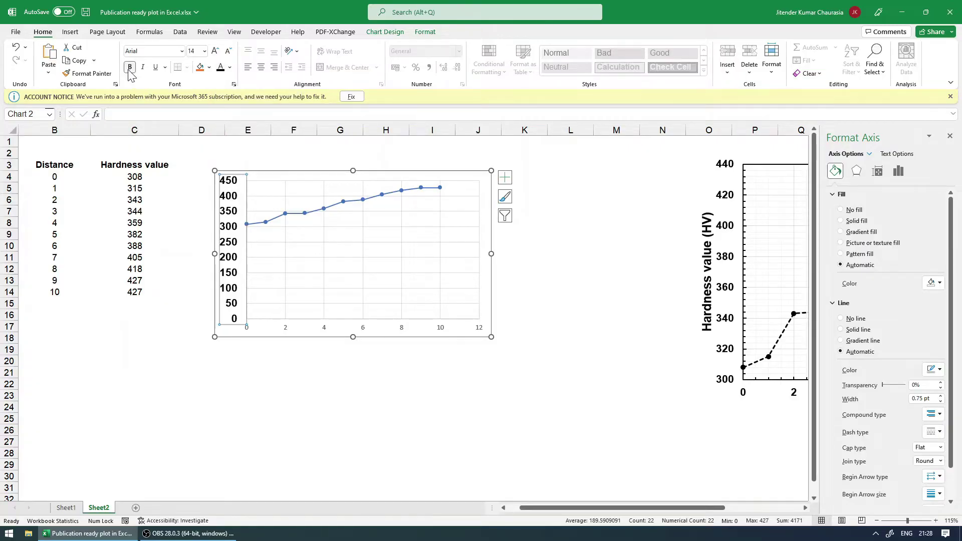
- Set the horizontal axis numbers to 14 pt Arial and enlarge the chart toward the lower right
{"action": "left_click", "coordinate": [286, 329]}
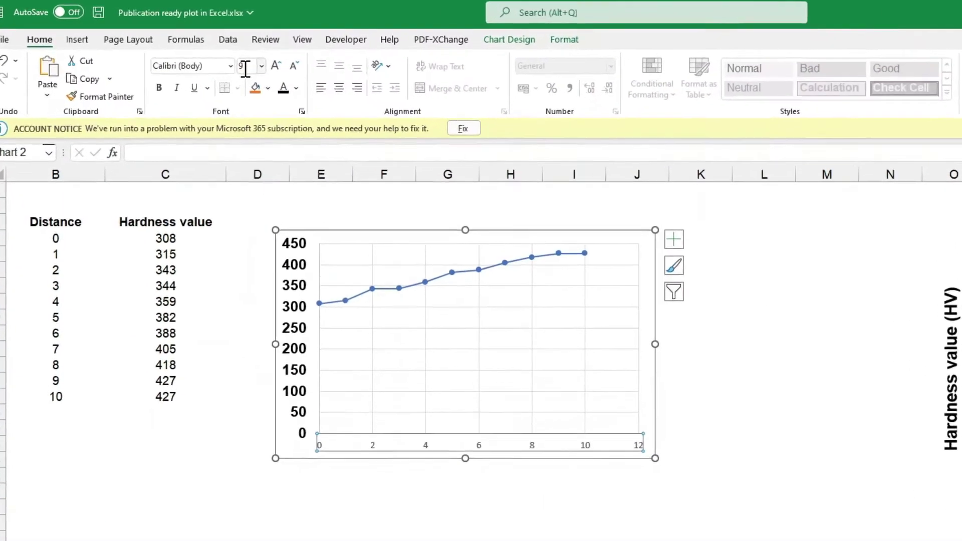
{"action": "left_click", "coordinate": [245, 69]}
{"action": "type", "text": "14"}
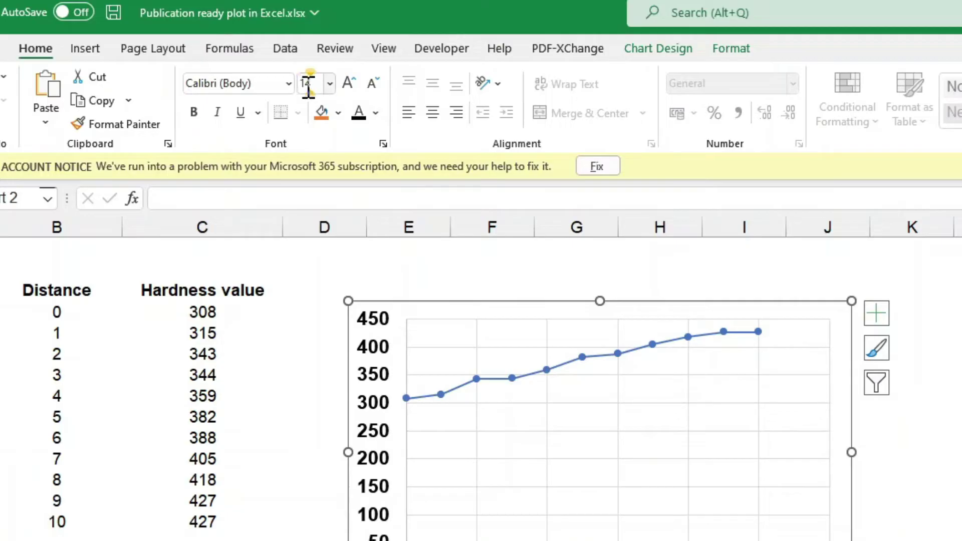
{"action": "key", "text": "Return"}
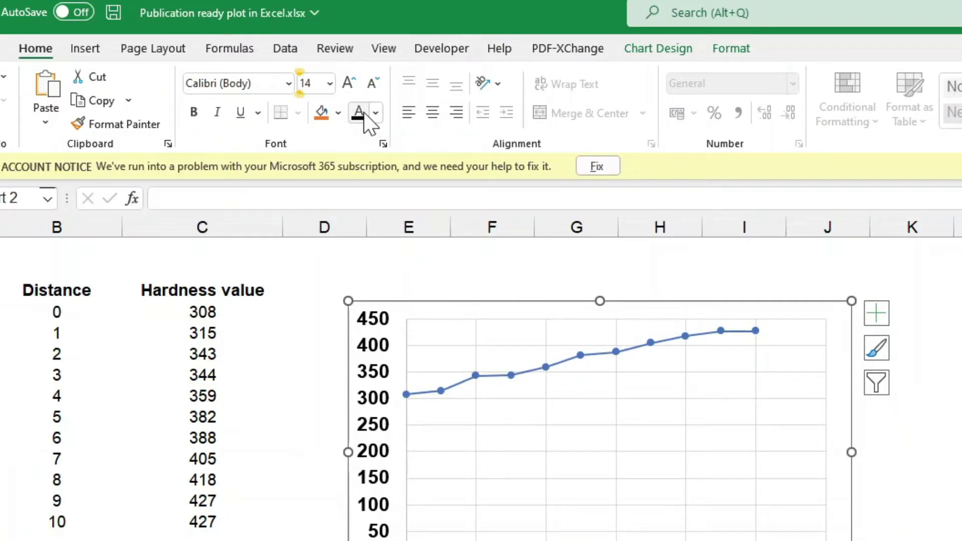
{"action": "left_click", "coordinate": [268, 81]}
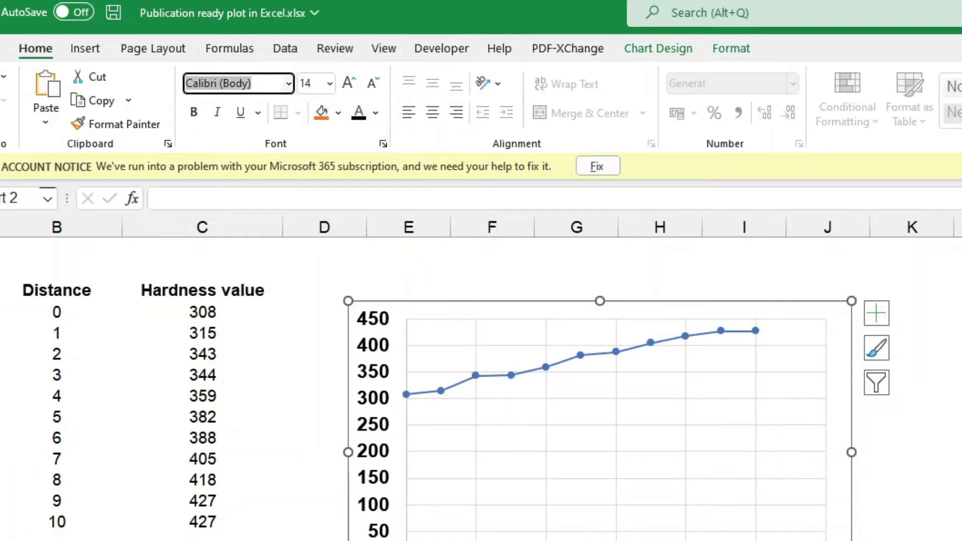
{"action": "type", "text": "Arial"}
{"action": "key", "text": "Return"}
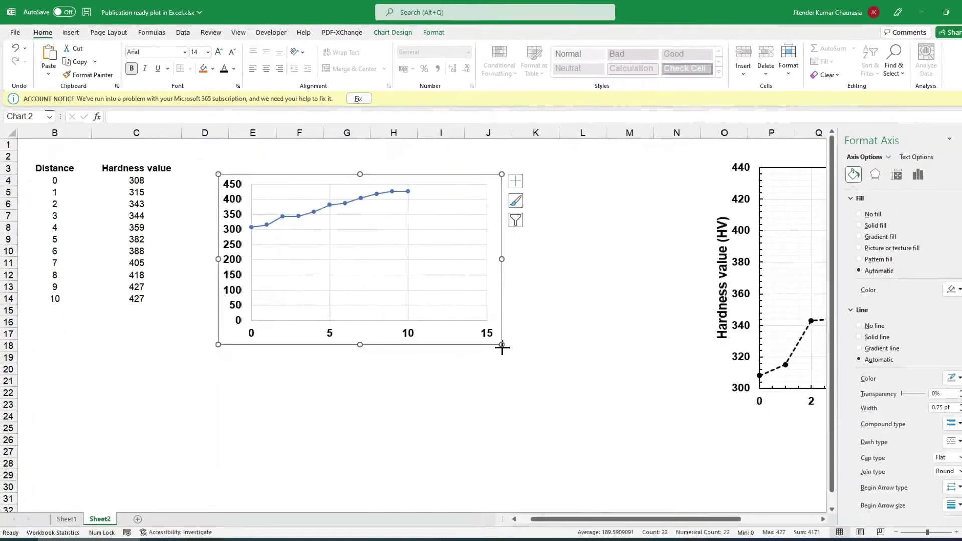
{"action": "left_click_drag", "start_coordinate": [502, 346], "coordinate": [547, 424]}
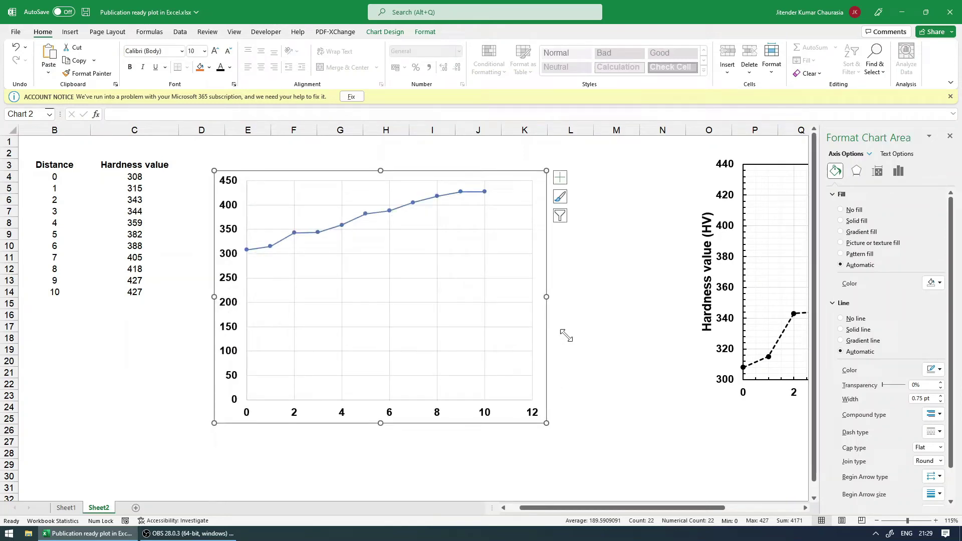
{"action": "left_click", "coordinate": [169, 339]}
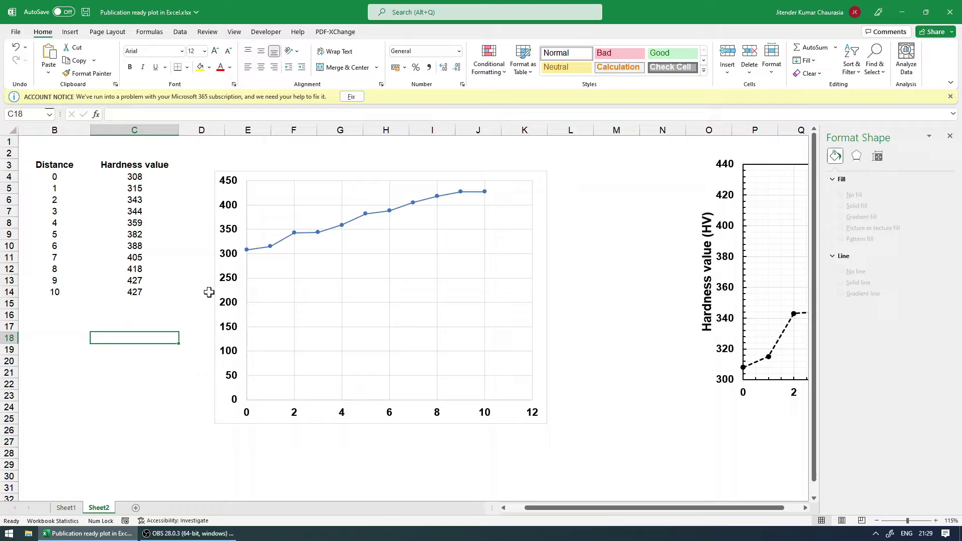
- Add axis titles to the chart and label the vertical one 'Hardness (HV)'
{"action": "left_click", "coordinate": [252, 180]}
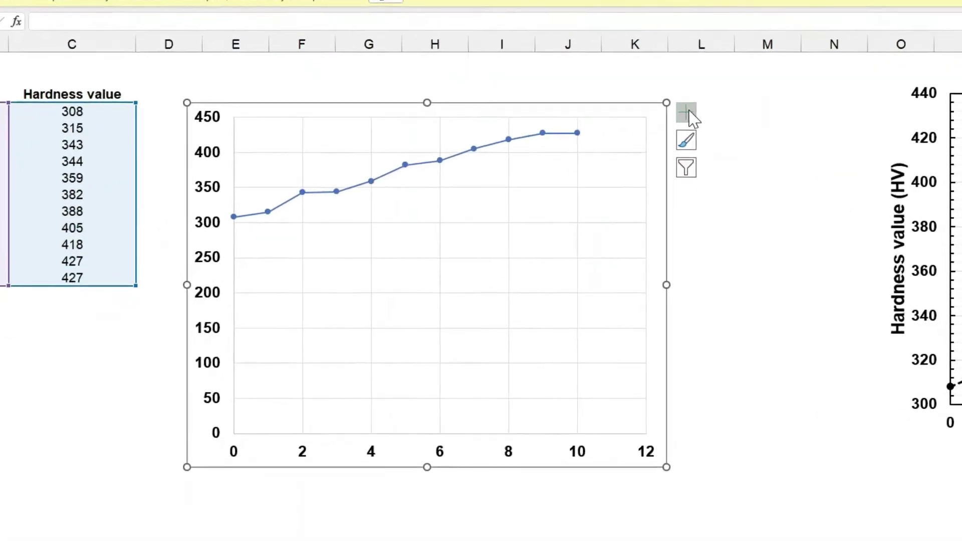
{"action": "left_click", "coordinate": [693, 116]}
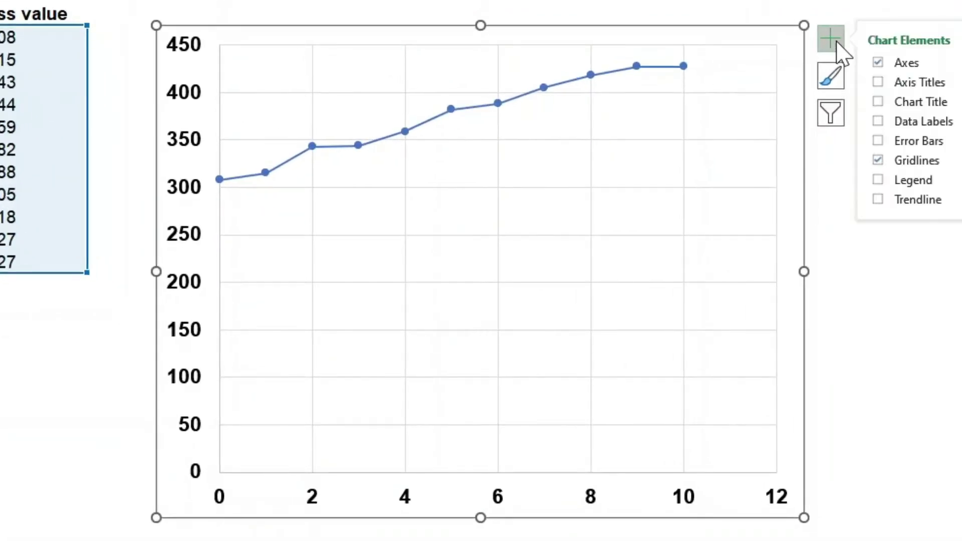
{"action": "left_click", "coordinate": [878, 84]}
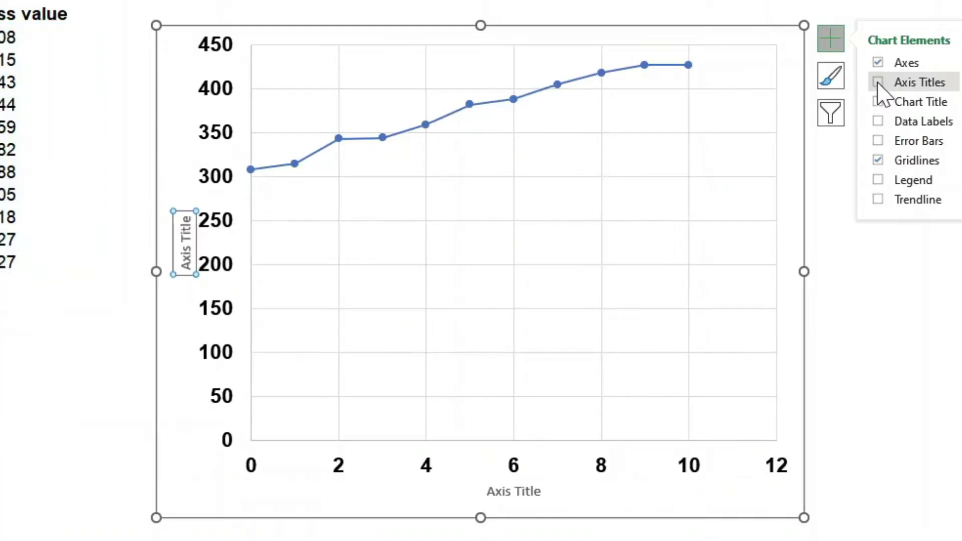
{"action": "left_click", "coordinate": [878, 83]}
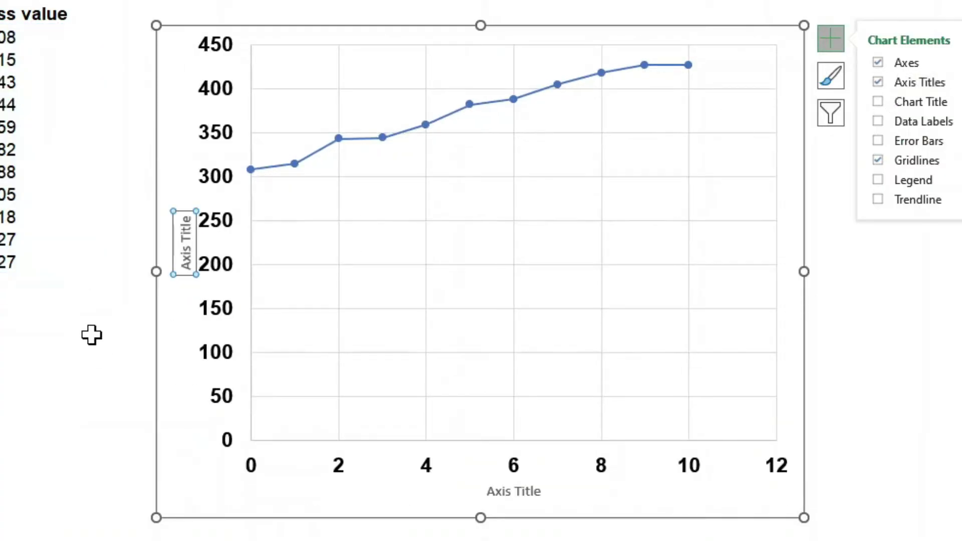
{"action": "double_click", "coordinate": [210, 264]}
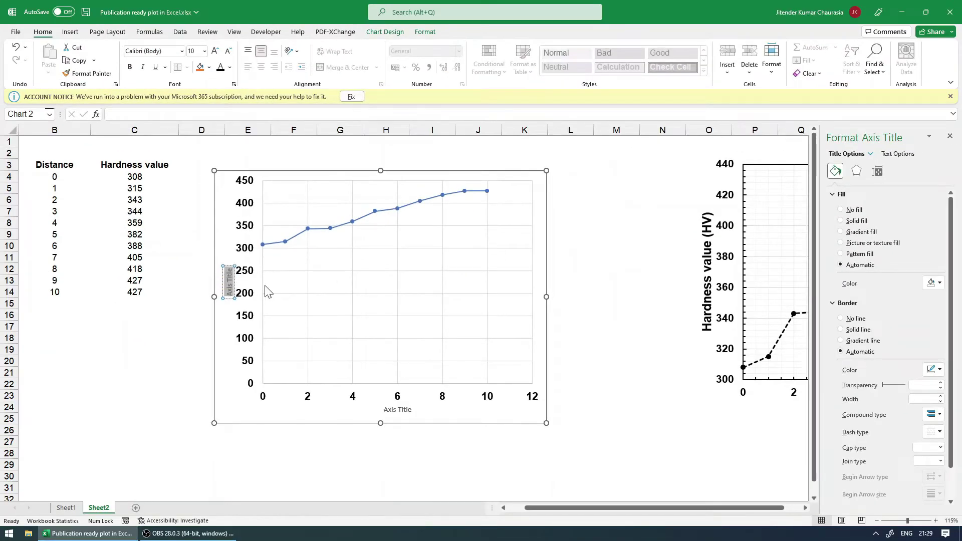
{"action": "type", "text": "Ha"}
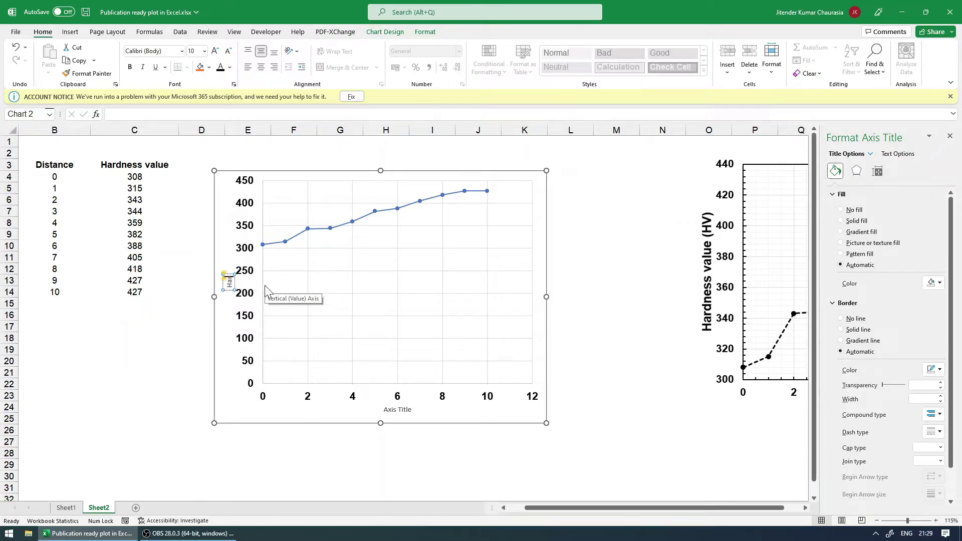
{"action": "type", "text": "rdness"}
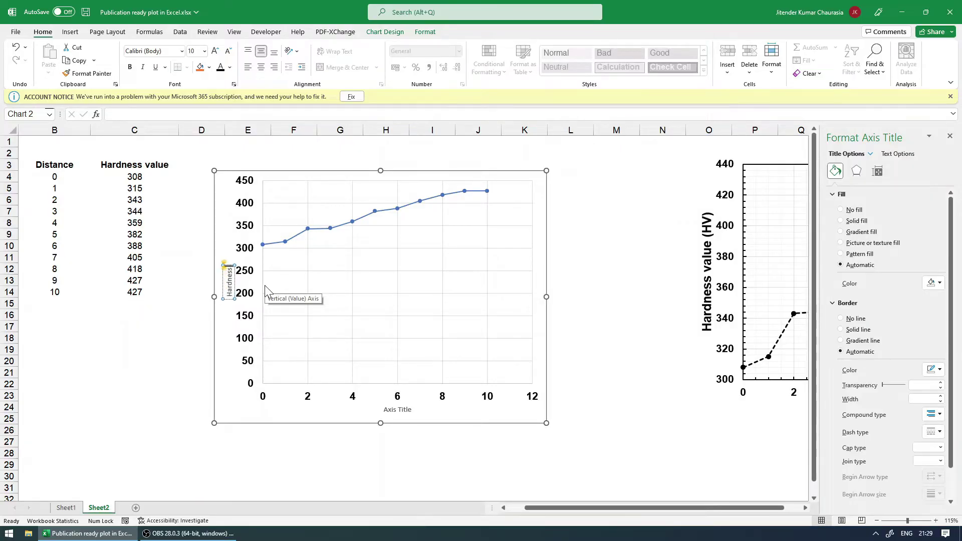
{"action": "type", "text": " (HV)"}
- Format the 'Hardness (HV)' title as bold 16 pt Arial
{"action": "key", "text": "ctrl+a"}
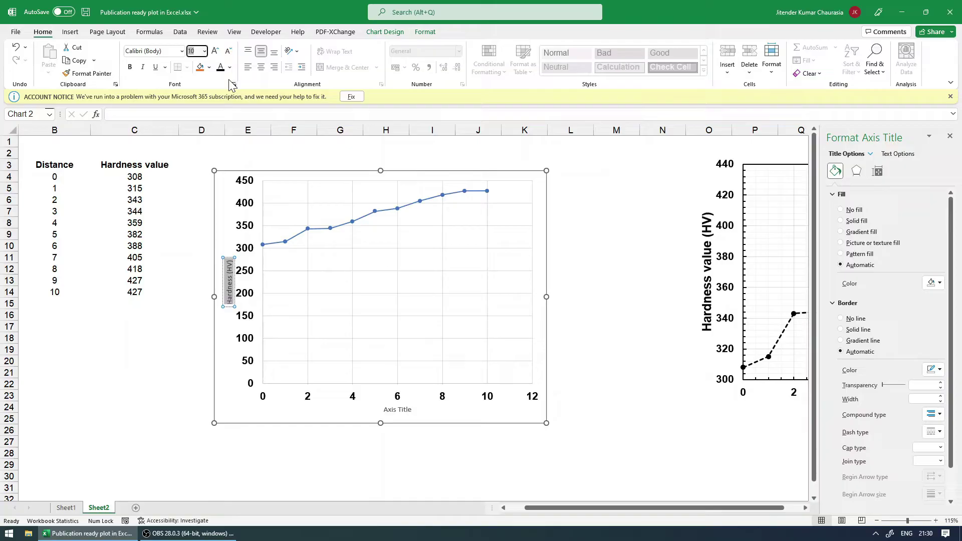
{"action": "type", "text": "6"}
{"action": "key", "text": "Return"}
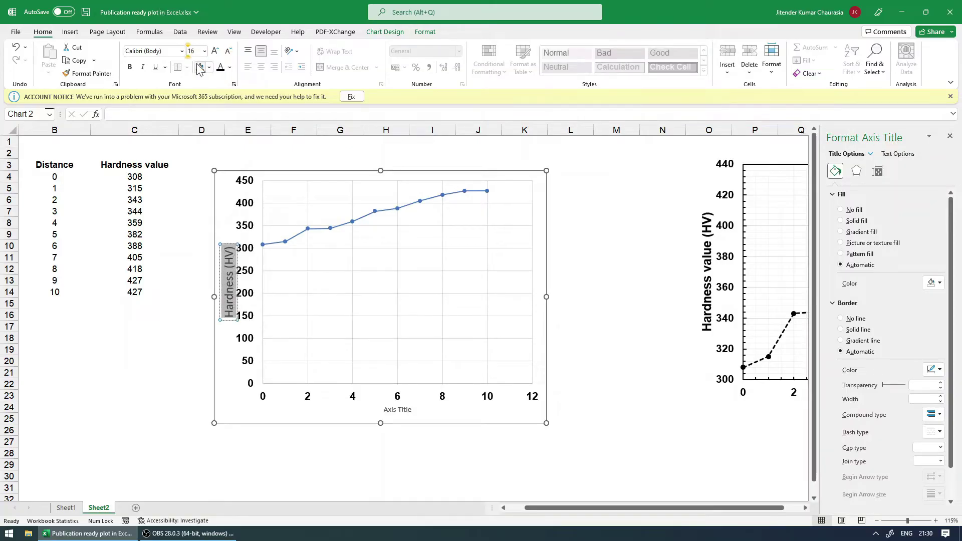
{"action": "left_click", "coordinate": [167, 51]}
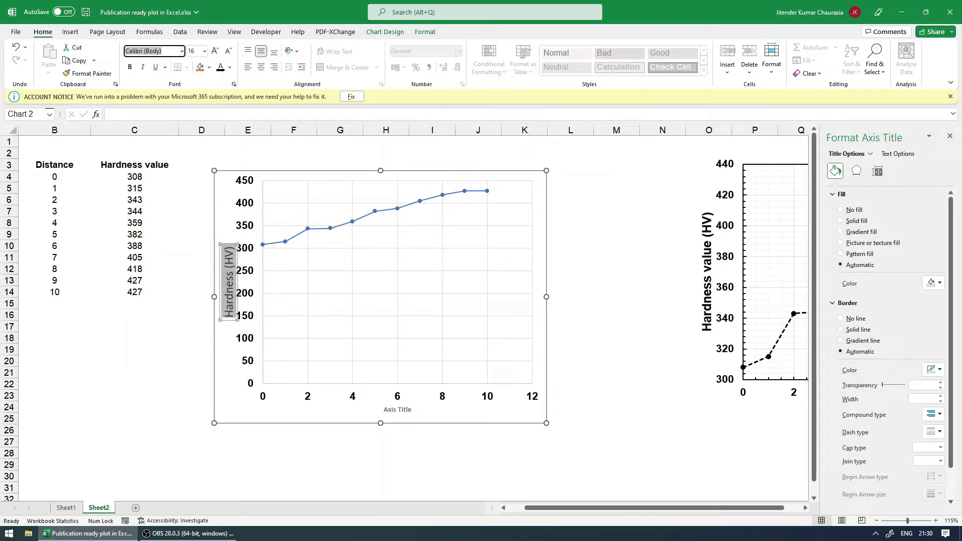
{"action": "type", "text": "Arial"}
{"action": "key", "text": "Return"}
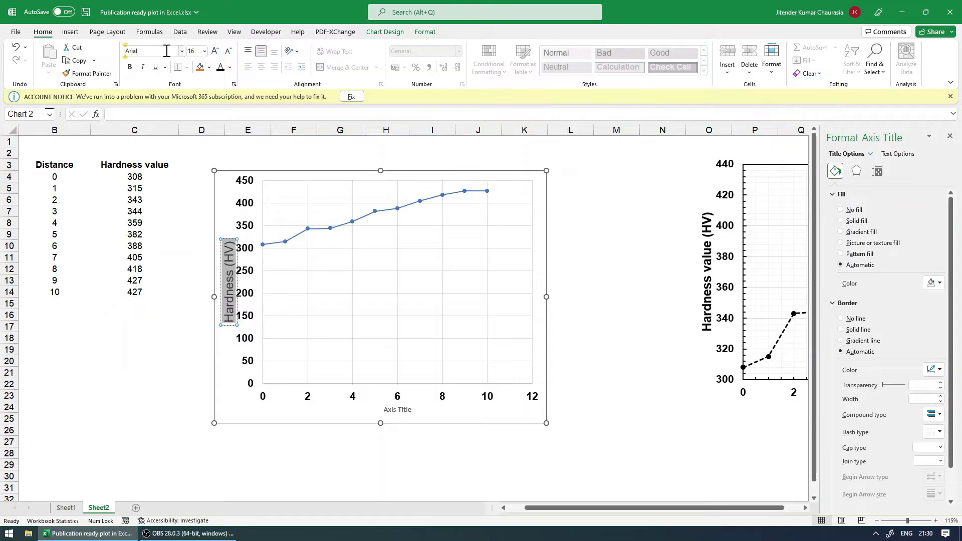
{"action": "left_click", "coordinate": [134, 71]}
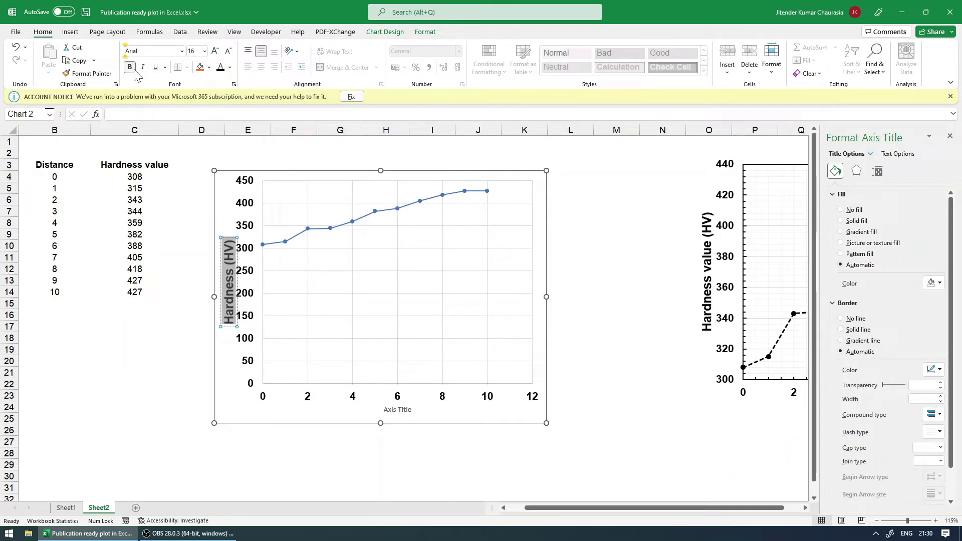
{"action": "left_click", "coordinate": [193, 431]}
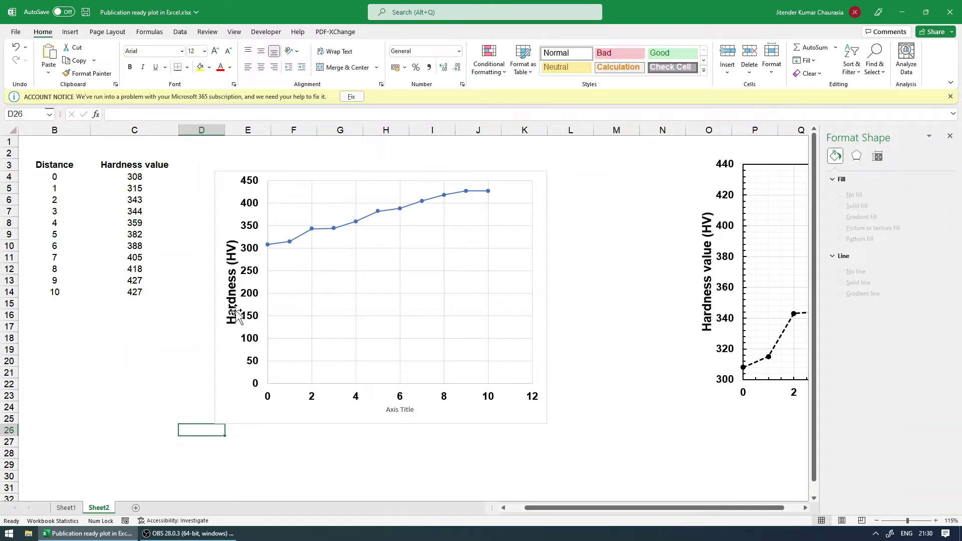
- Set the horizontal 'Axis Title' text to 16 pt Arial to match the vertical title
{"action": "left_click", "coordinate": [407, 410]}
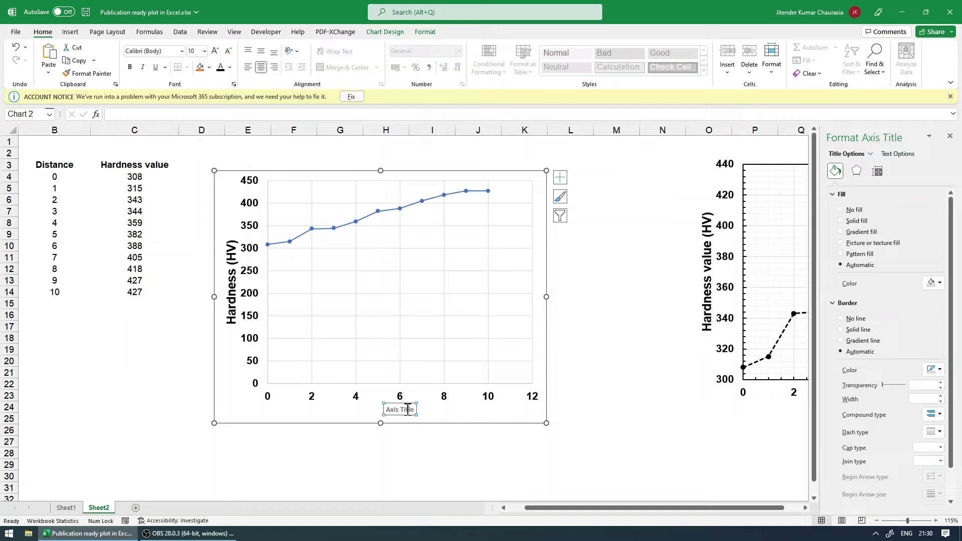
{"action": "triple_click", "coordinate": [407, 410]}
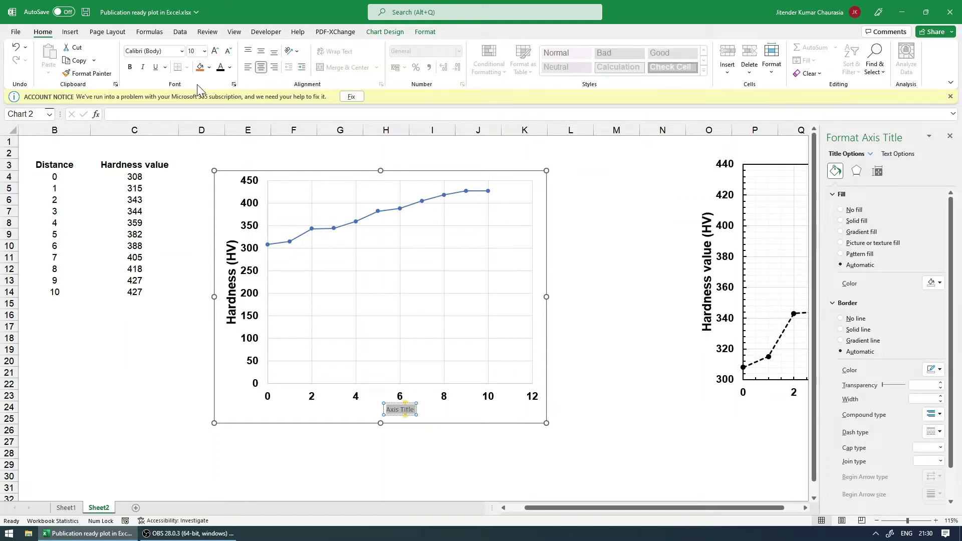
{"action": "type", "text": "16"}
{"action": "key", "text": "Return"}
{"action": "left_click", "coordinate": [151, 52]}
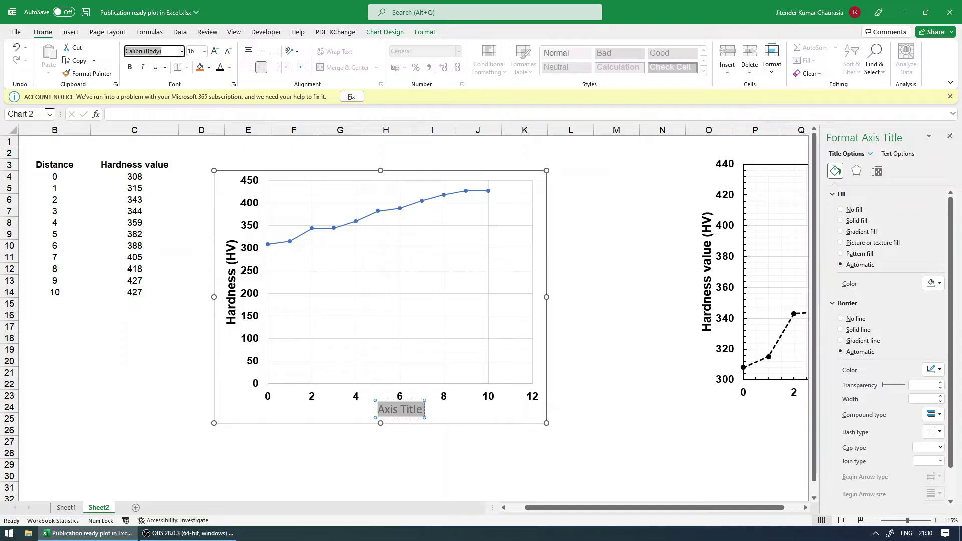
{"action": "type", "text": "Arial"}
{"action": "key", "text": "Return"}
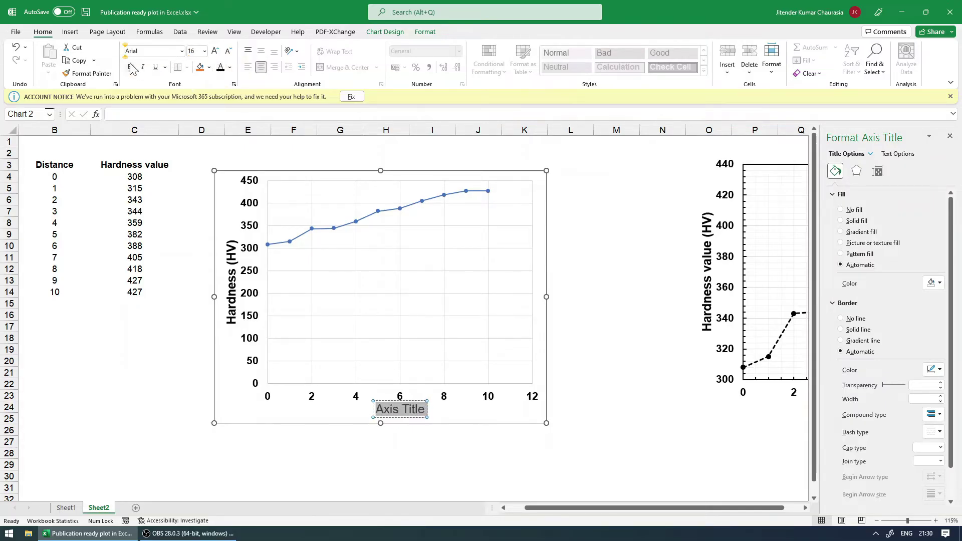
{"action": "left_click", "coordinate": [142, 383]}
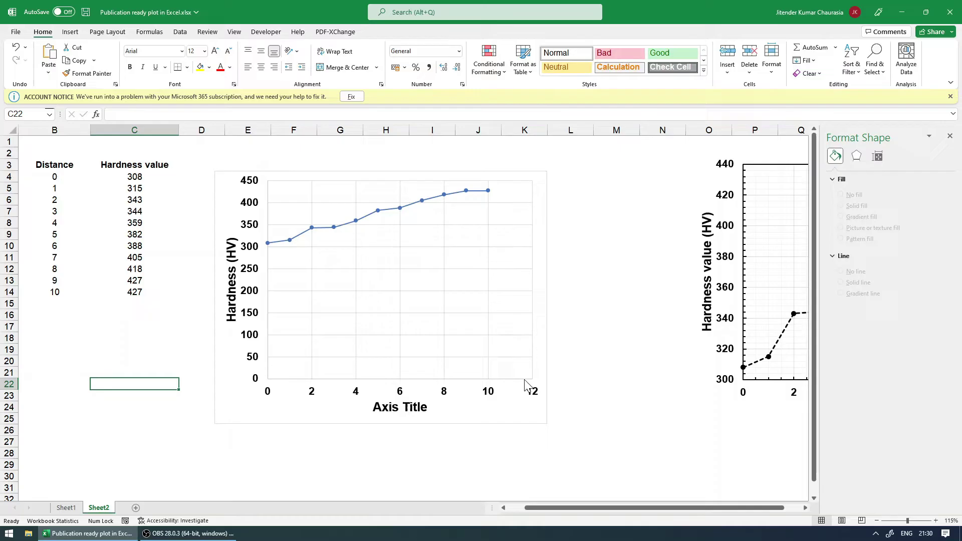
- Make the horizontal axis line solid black with a 1.5 pt width
{"action": "left_click", "coordinate": [295, 399]}
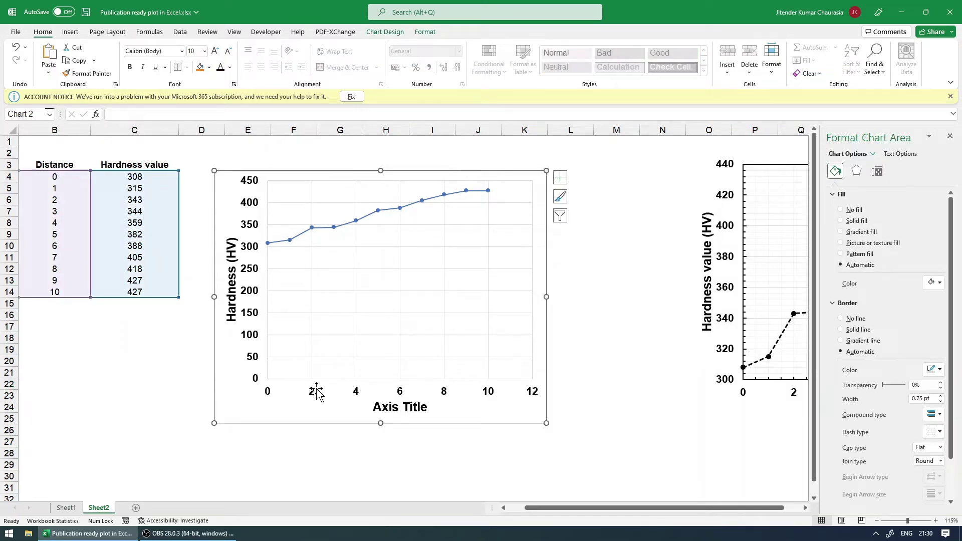
{"action": "left_click", "coordinate": [316, 394]}
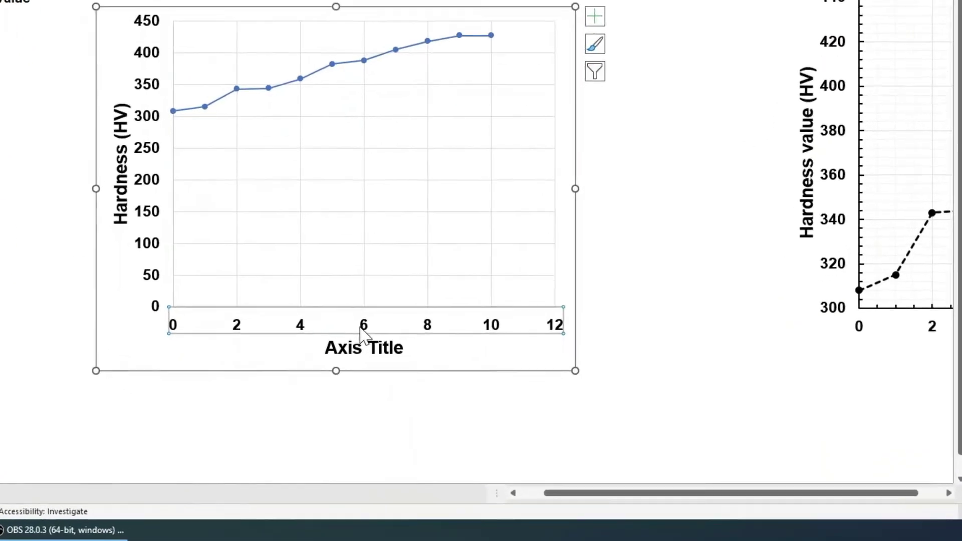
{"action": "right_click", "coordinate": [363, 334]}
{"action": "left_click", "coordinate": [424, 315]}
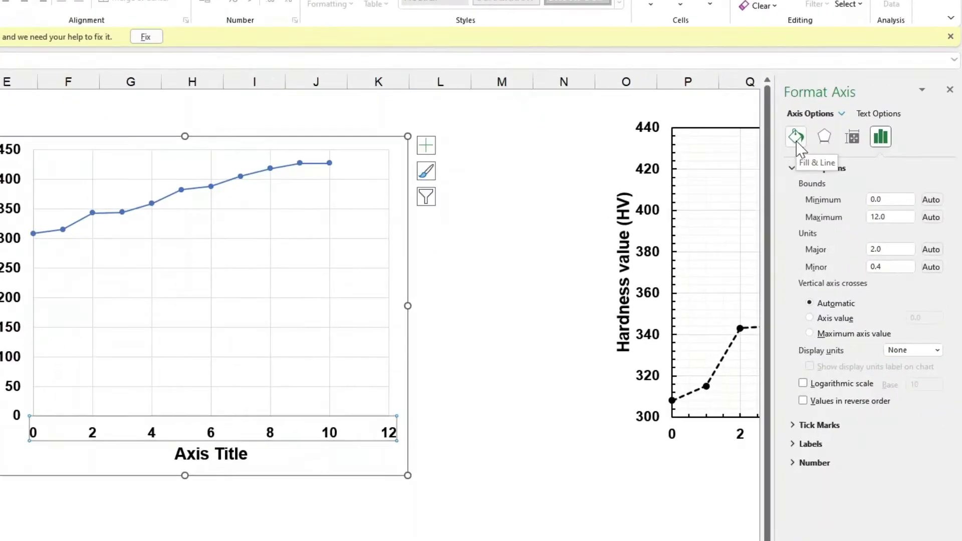
{"action": "left_click", "coordinate": [836, 174]}
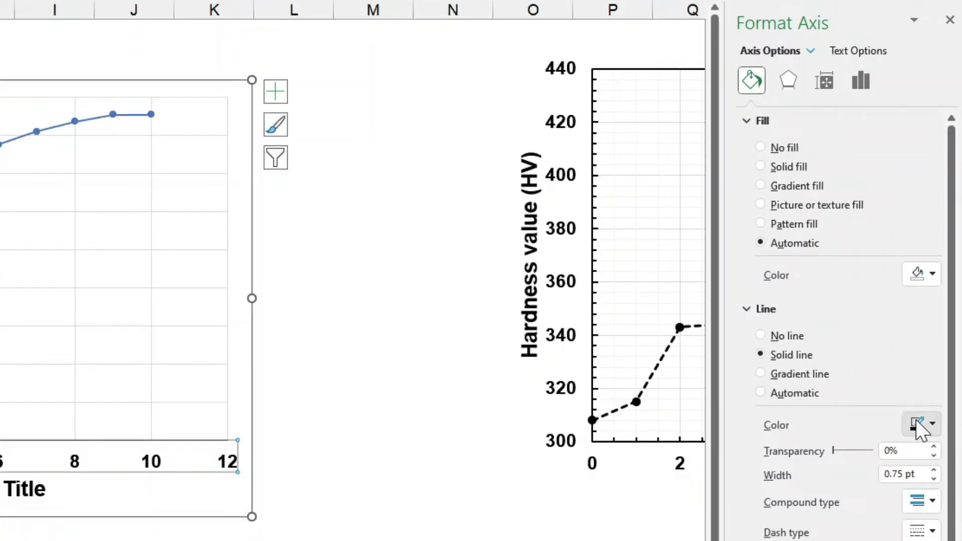
{"action": "left_click", "coordinate": [922, 442]}
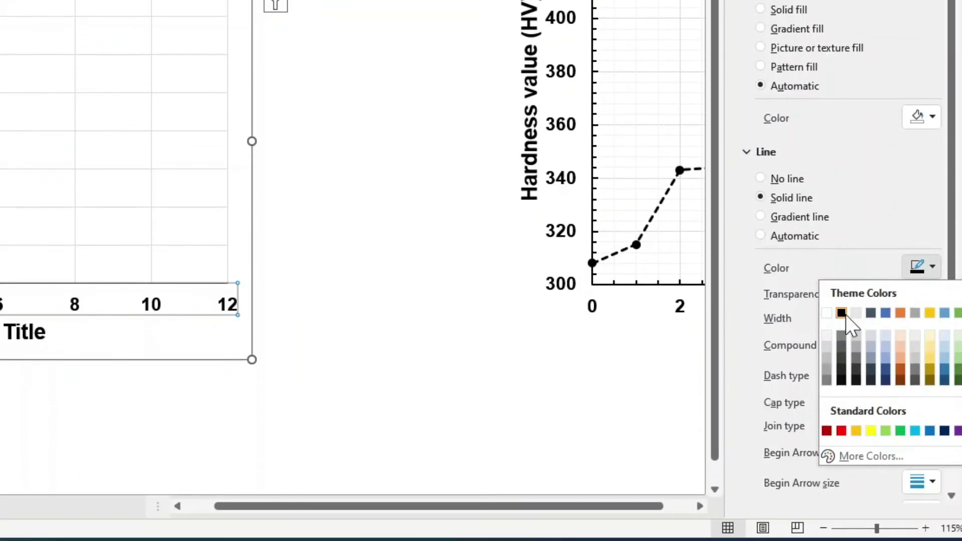
{"action": "left_click", "coordinate": [842, 313]}
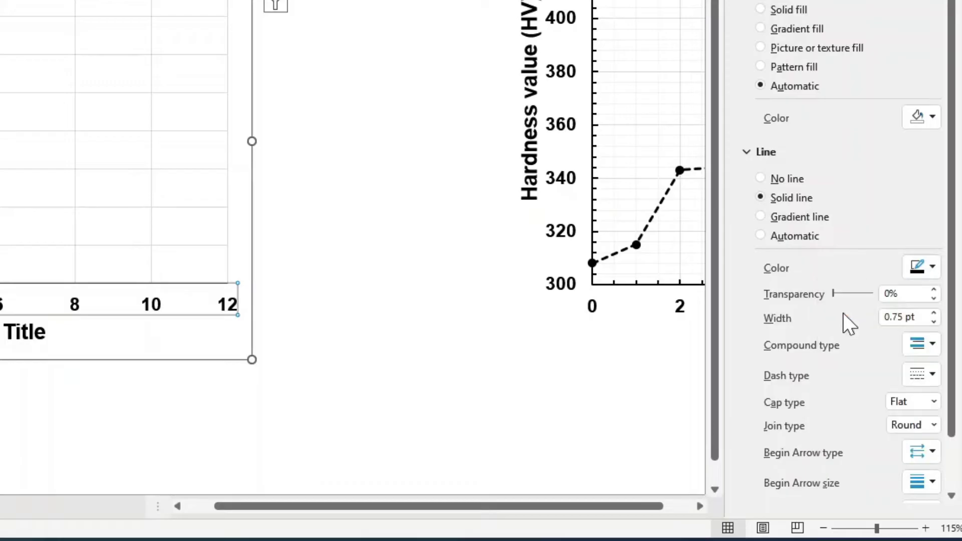
{"action": "double_click", "coordinate": [908, 318]}
{"action": "type", "text": "1.5"}
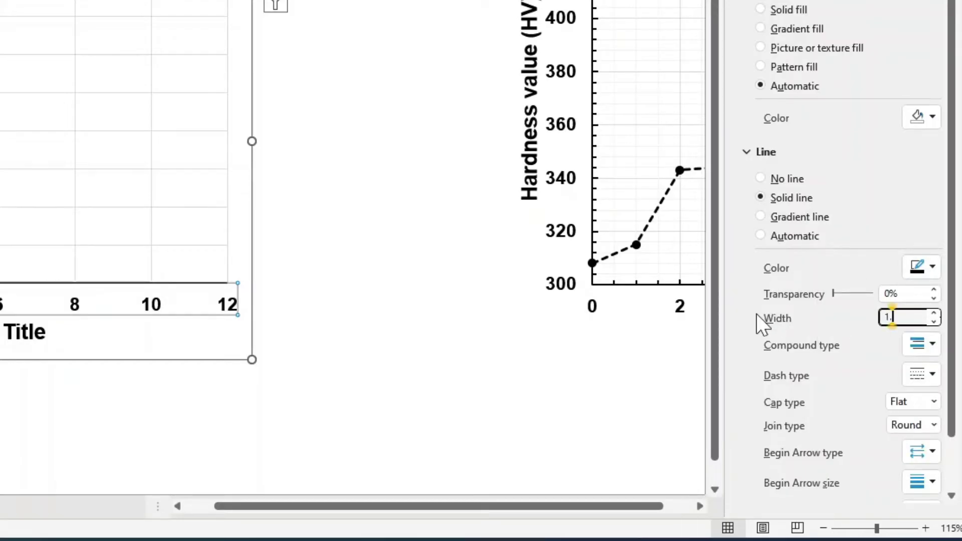
{"action": "key", "text": "Return"}
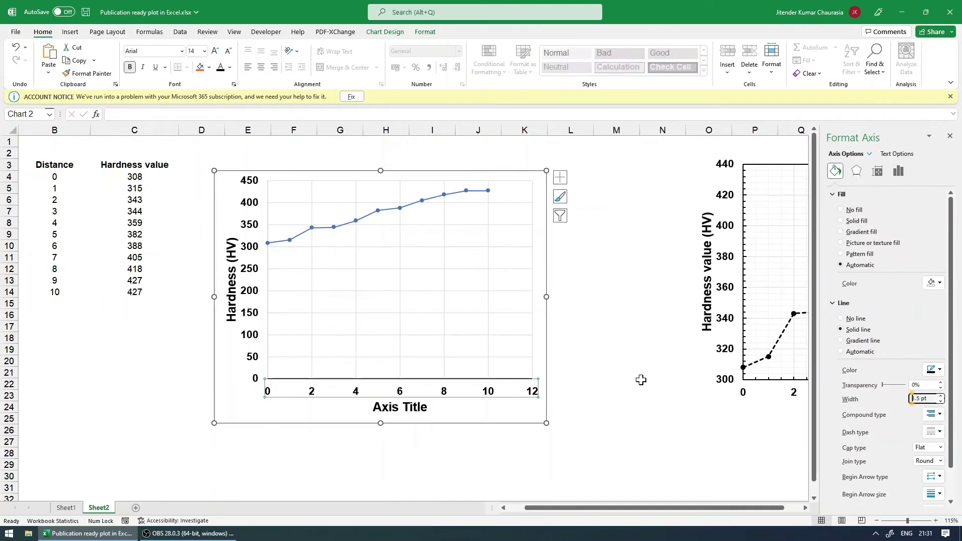
{"action": "left_click", "coordinate": [489, 320]}
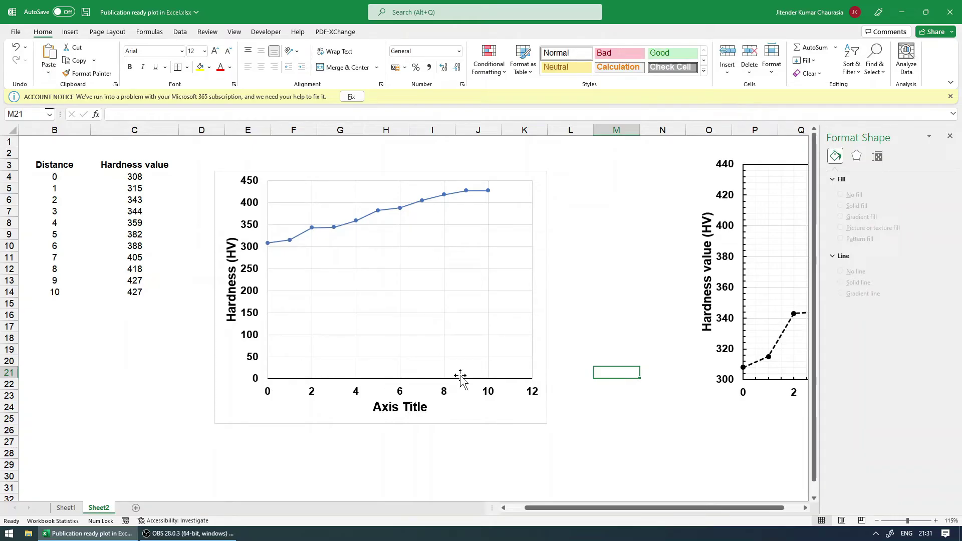
- Give the vertical axis a matching solid black 1.5 pt line
{"action": "left_click", "coordinate": [253, 319]}
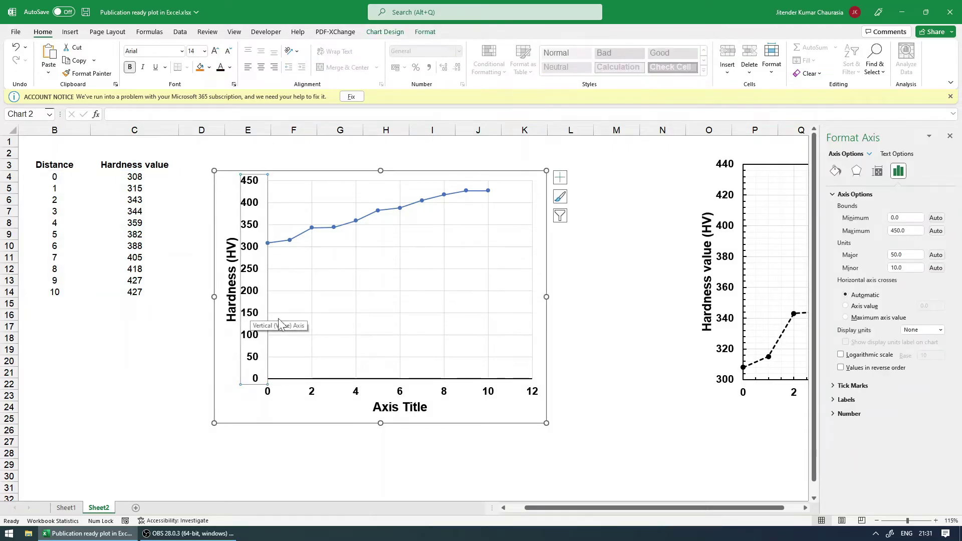
{"action": "left_click", "coordinate": [835, 171]}
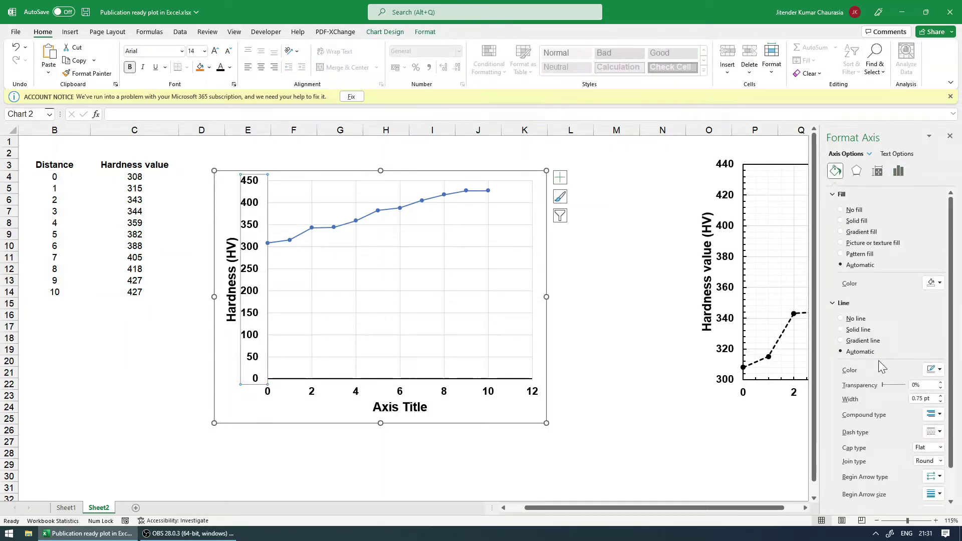
{"action": "left_click", "coordinate": [864, 331]}
{"action": "left_click", "coordinate": [933, 370]}
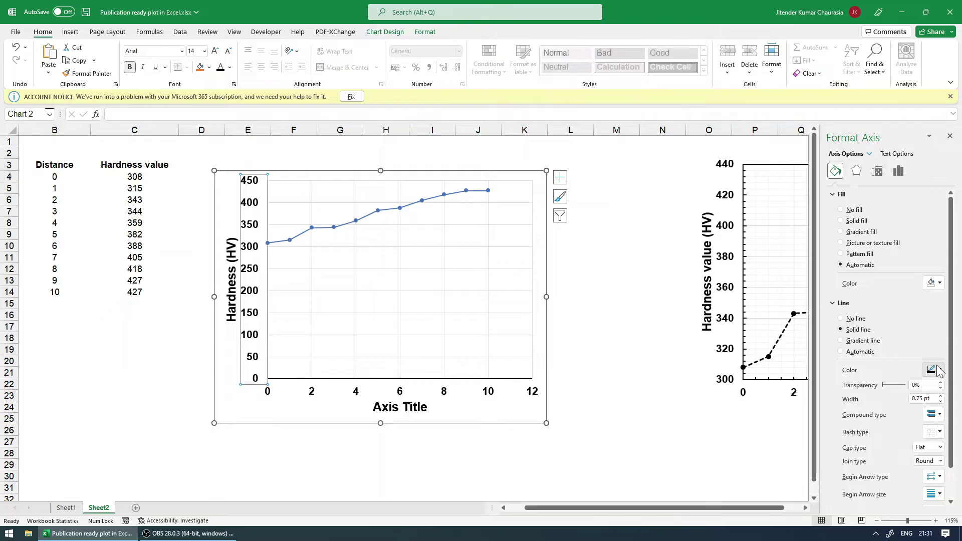
{"action": "left_click", "coordinate": [888, 396]}
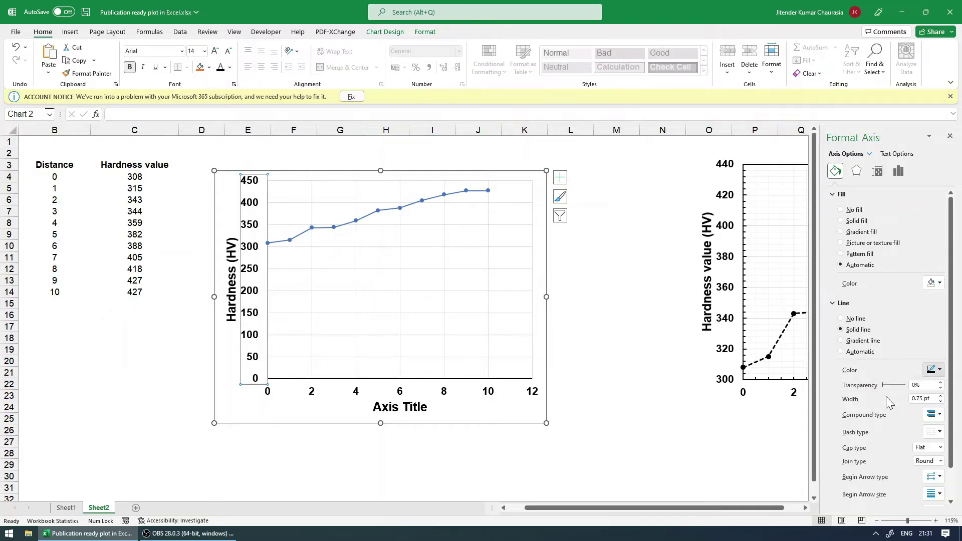
{"action": "left_click", "coordinate": [926, 399]}
{"action": "type", "text": "1.5"}
{"action": "key", "text": "Return"}
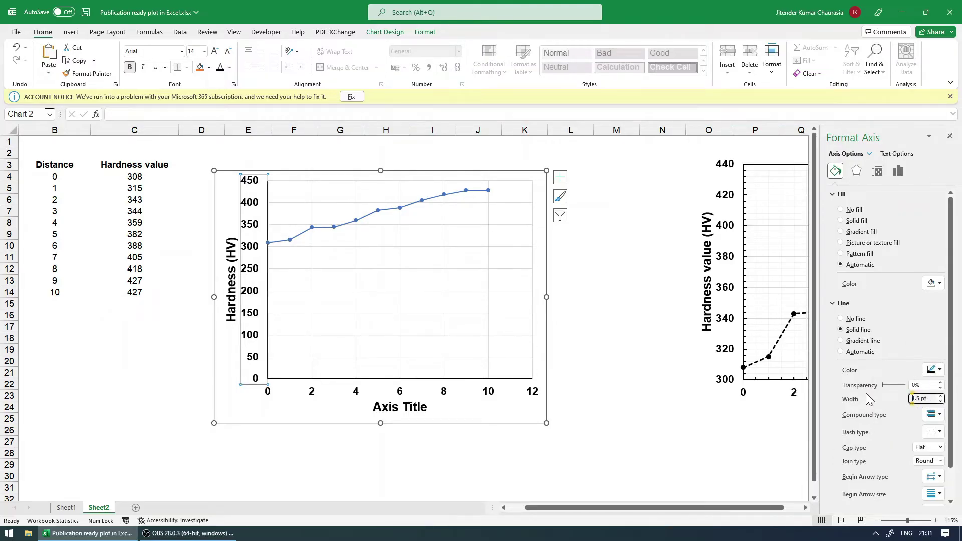
{"action": "left_click", "coordinate": [635, 386]}
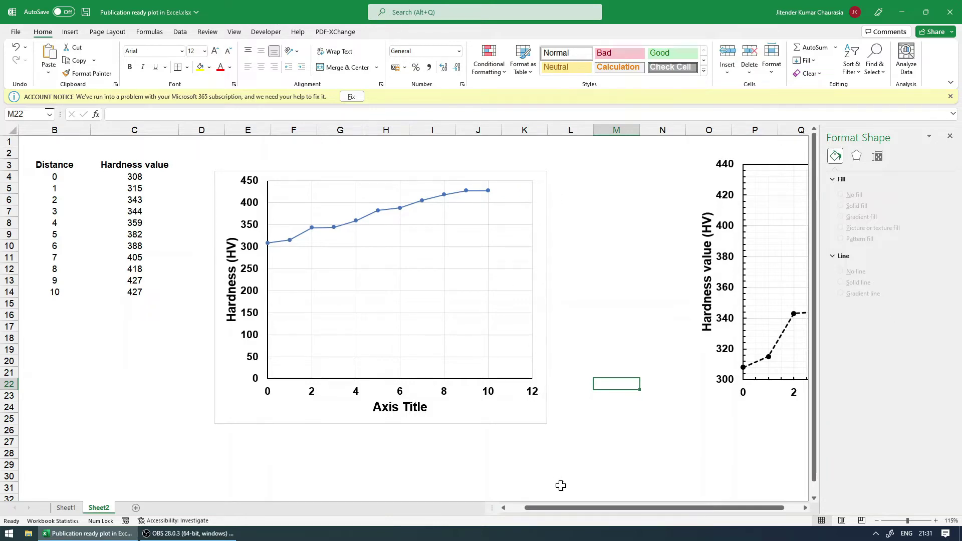
- Move the reference chart beside the hardness chart for comparison, then back to the right
{"action": "left_click_drag", "start_coordinate": [566, 507], "coordinate": [685, 522]}
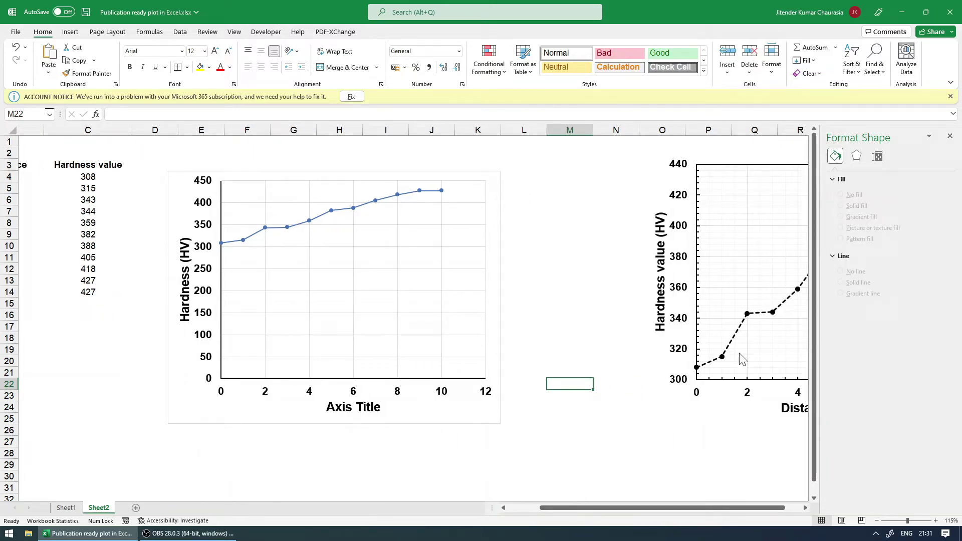
{"action": "left_click", "coordinate": [732, 262]}
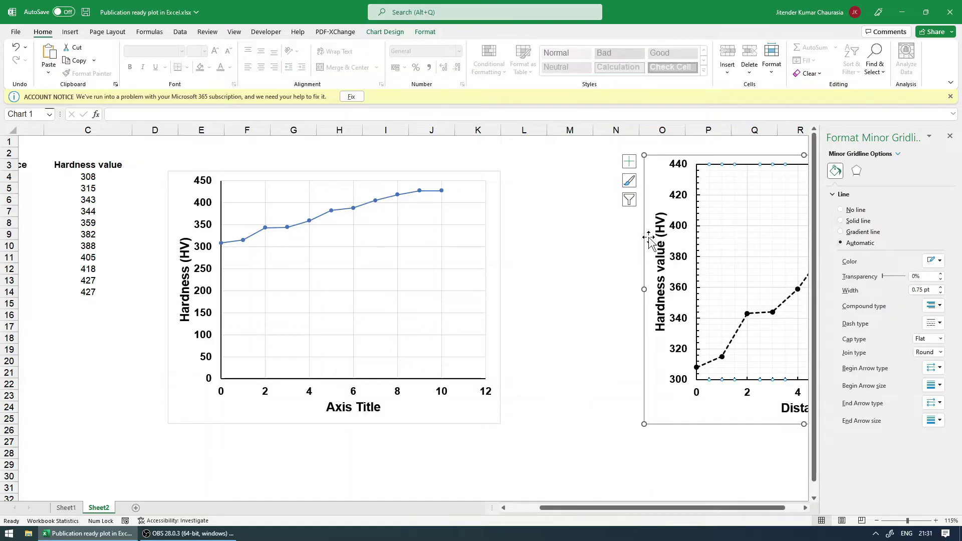
{"action": "left_click_drag", "start_coordinate": [649, 193], "coordinate": [494, 203]}
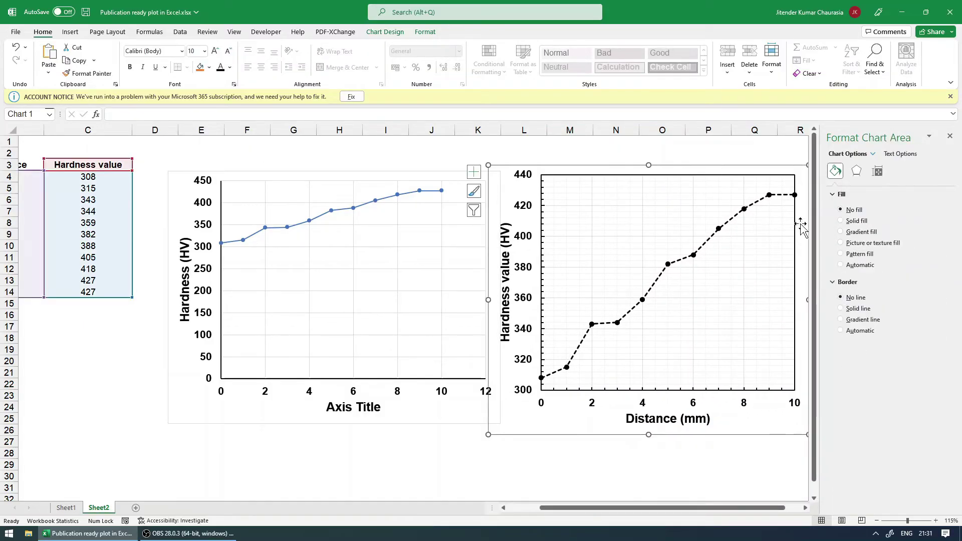
{"action": "left_click_drag", "start_coordinate": [573, 168], "coordinate": [728, 173]}
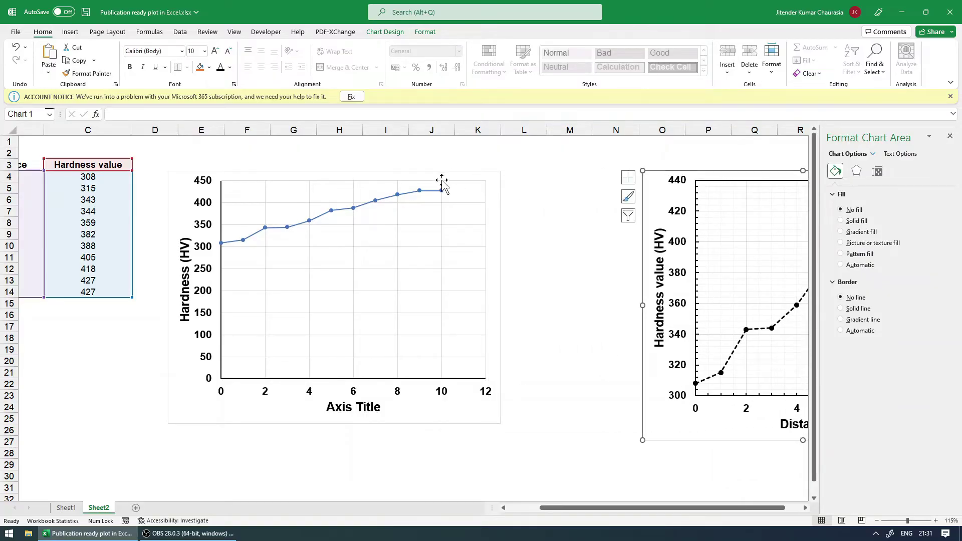
- Give the left chart's plot area a solid black border 1.5 pt wide
{"action": "left_click", "coordinate": [473, 195]}
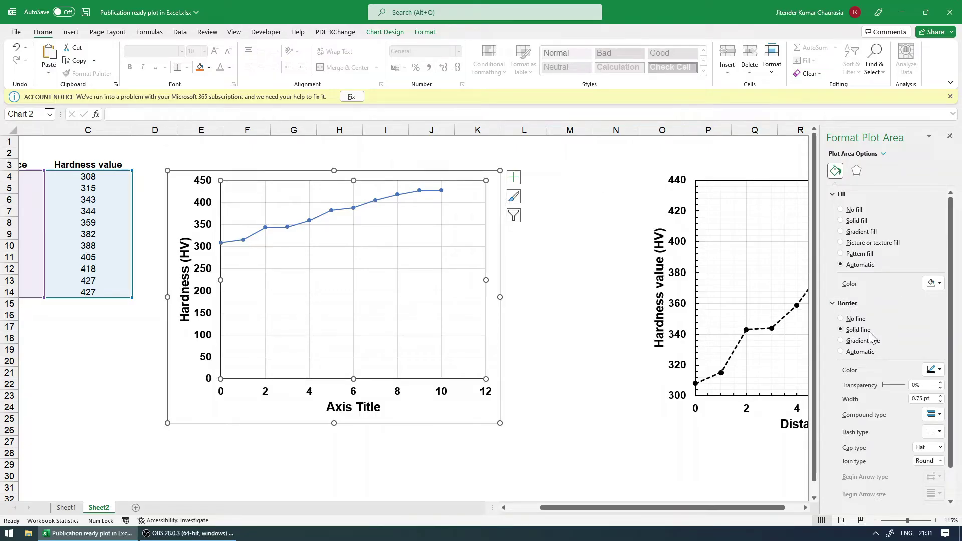
{"action": "left_click", "coordinate": [933, 370]}
{"action": "left_click", "coordinate": [891, 401]}
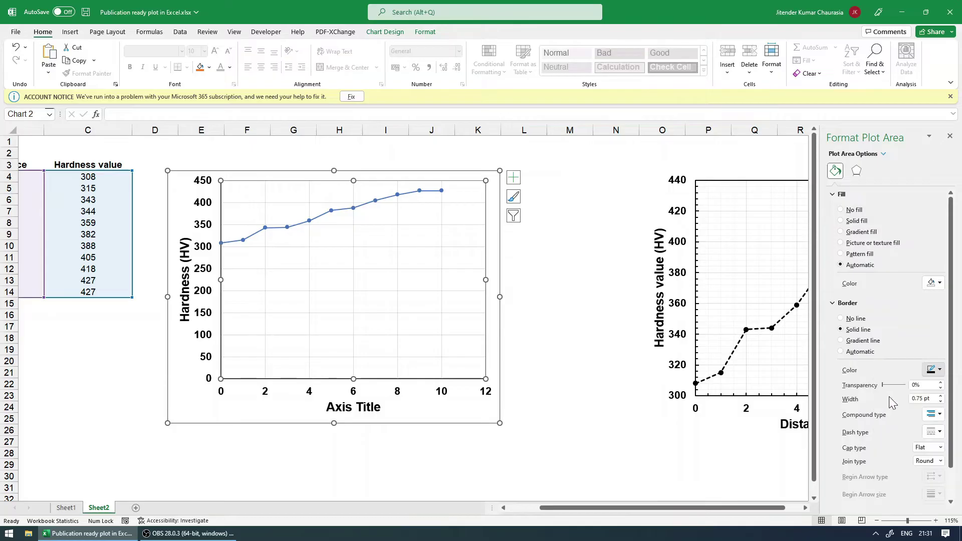
{"action": "left_click", "coordinate": [933, 399]}
{"action": "type", "text": "1.5"}
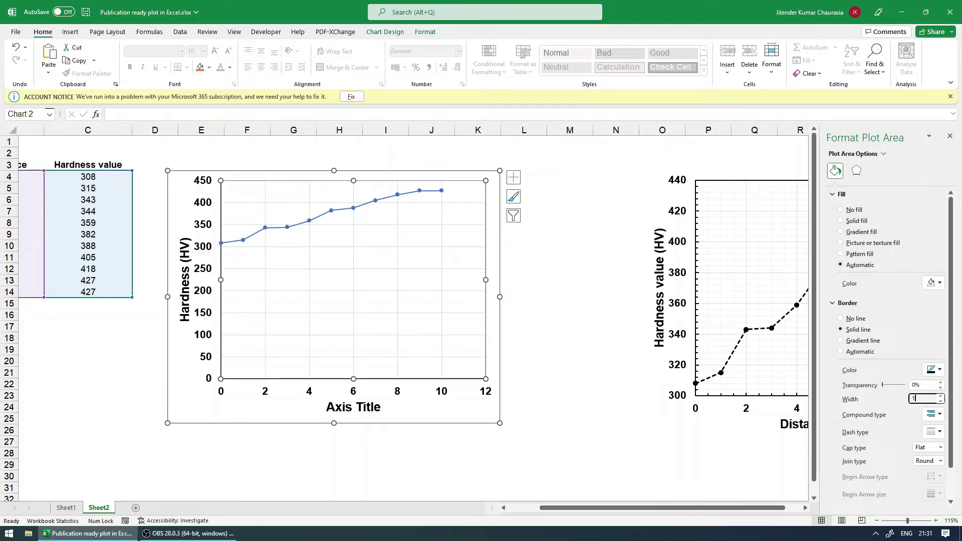
{"action": "left_click", "coordinate": [570, 211]}
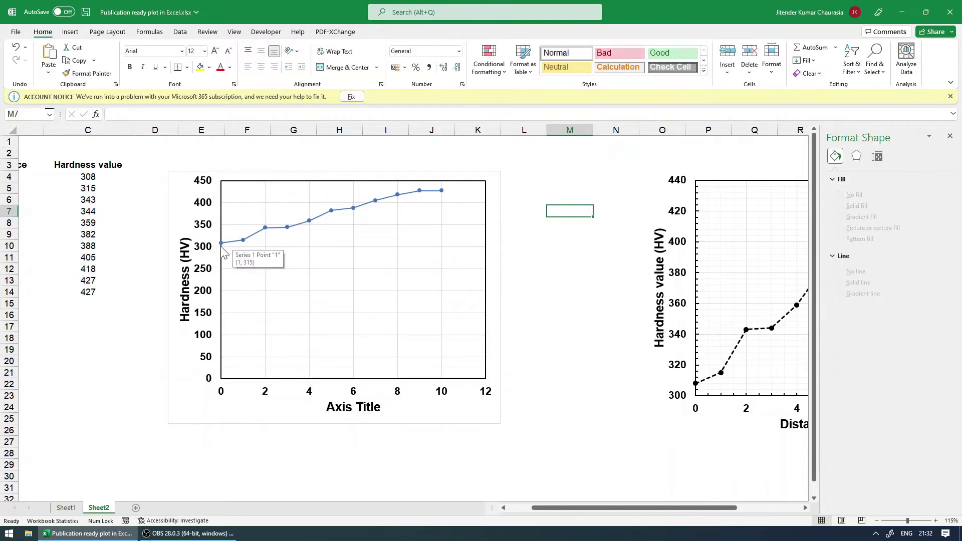
- Make the hardness series line a solid line 2 pt wide
{"action": "left_click", "coordinate": [407, 196]}
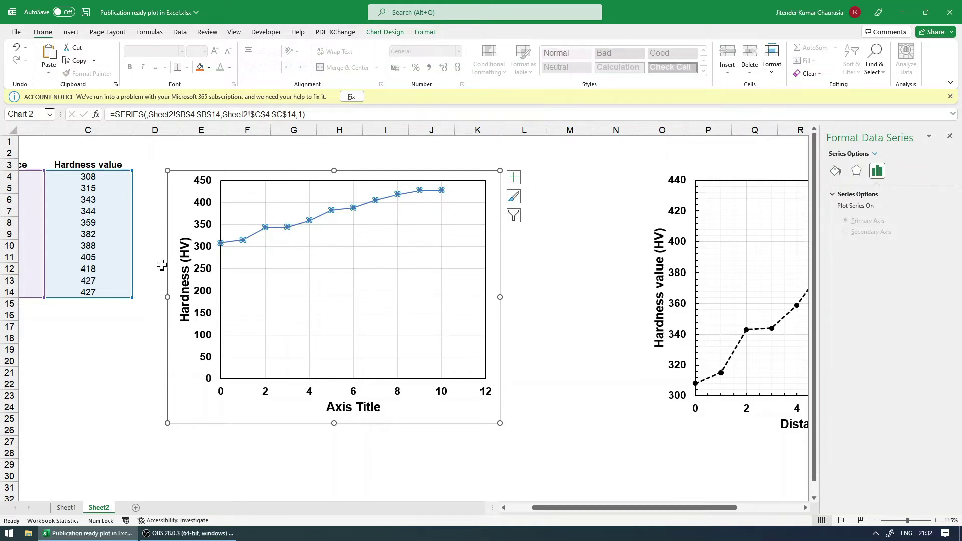
{"action": "left_click", "coordinate": [150, 292]}
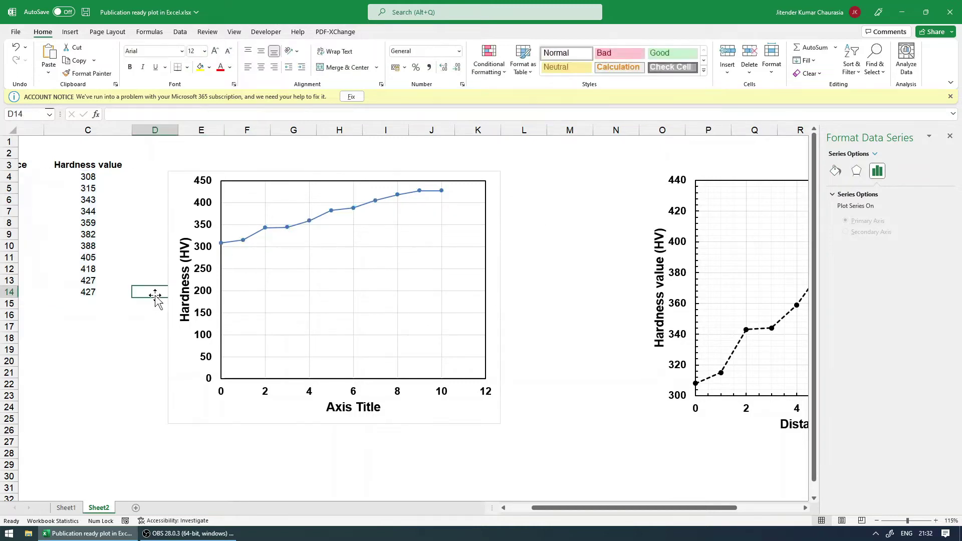
{"action": "left_click", "coordinate": [256, 234]}
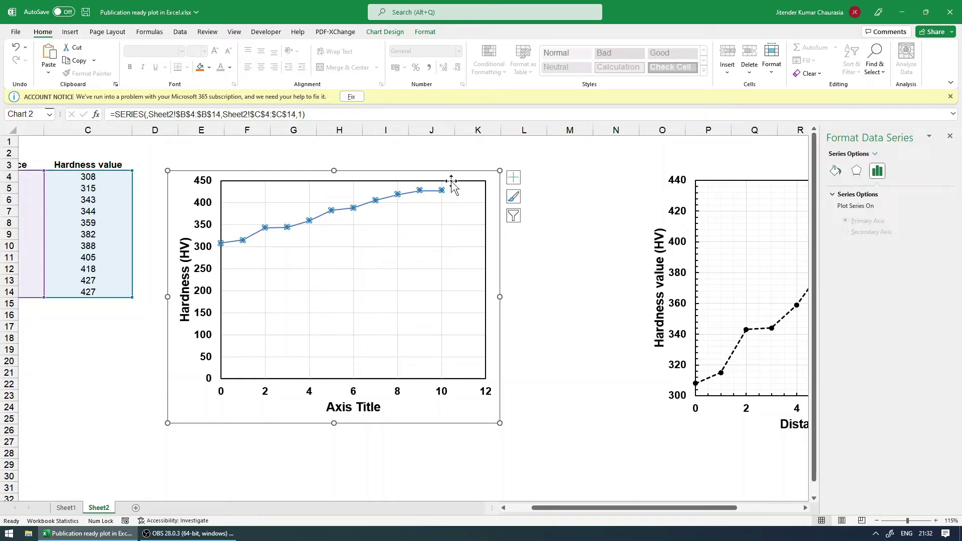
{"action": "left_click", "coordinate": [836, 171]}
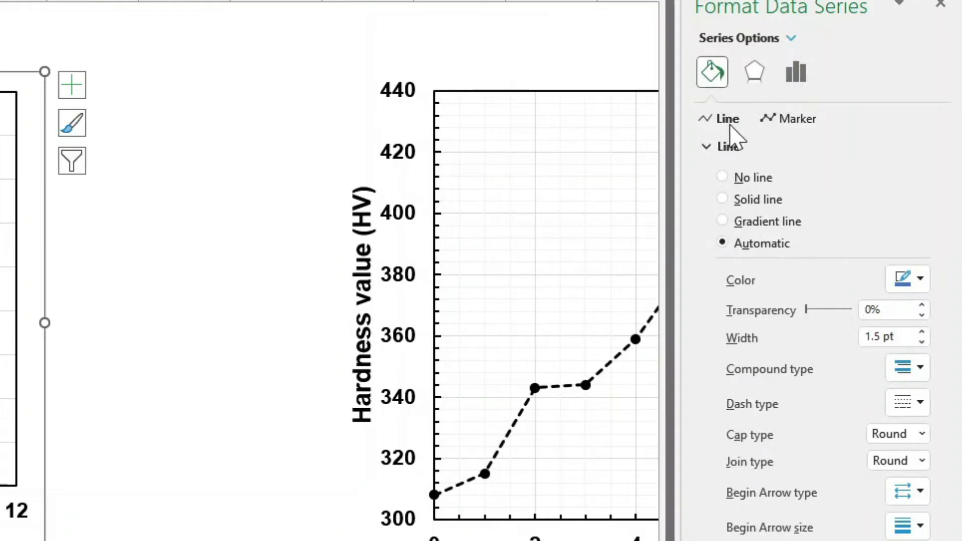
{"action": "left_click", "coordinate": [752, 202]}
{"action": "triple_click", "coordinate": [895, 337]}
{"action": "type", "text": "2"}
{"action": "key", "text": "Return"}
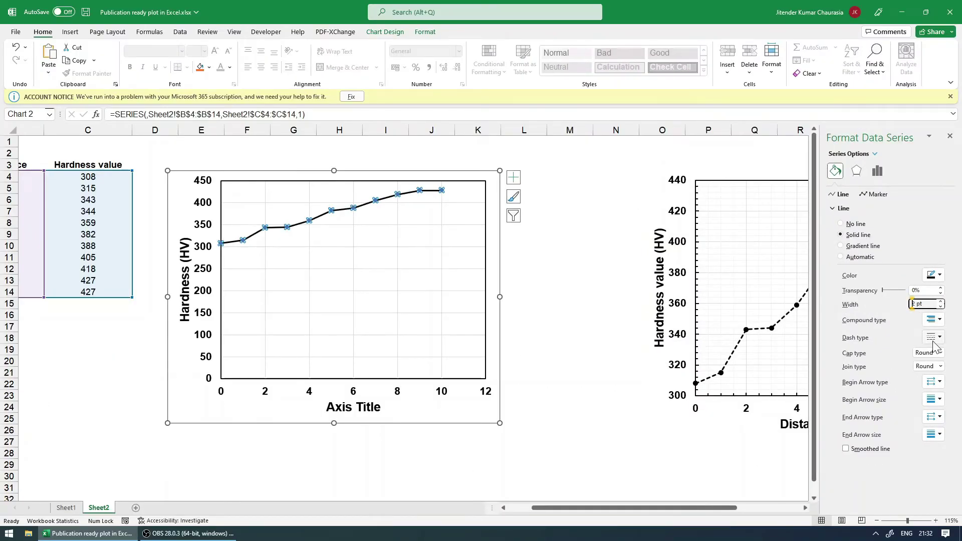
- Change the hardness series line's dash type to dotted
{"action": "left_click", "coordinate": [292, 258]}
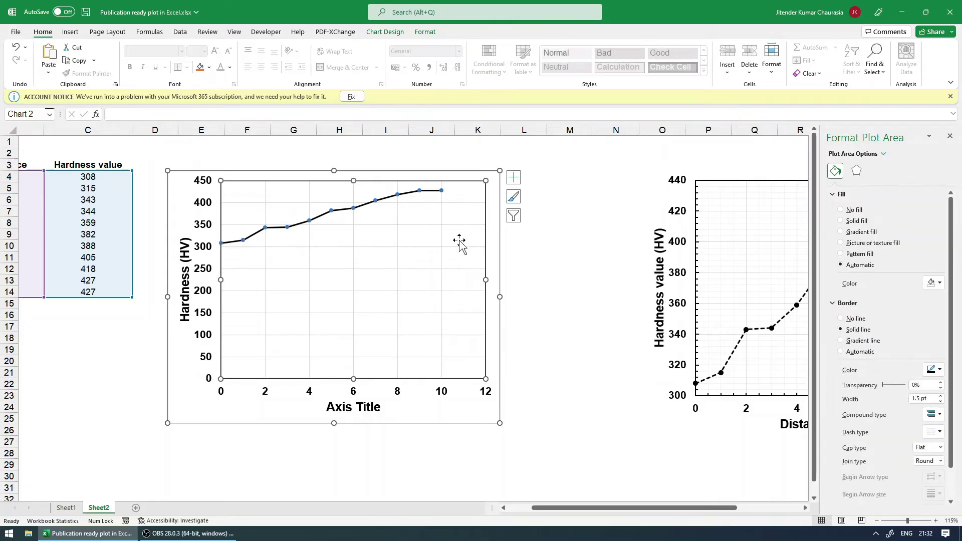
{"action": "left_click", "coordinate": [349, 210]}
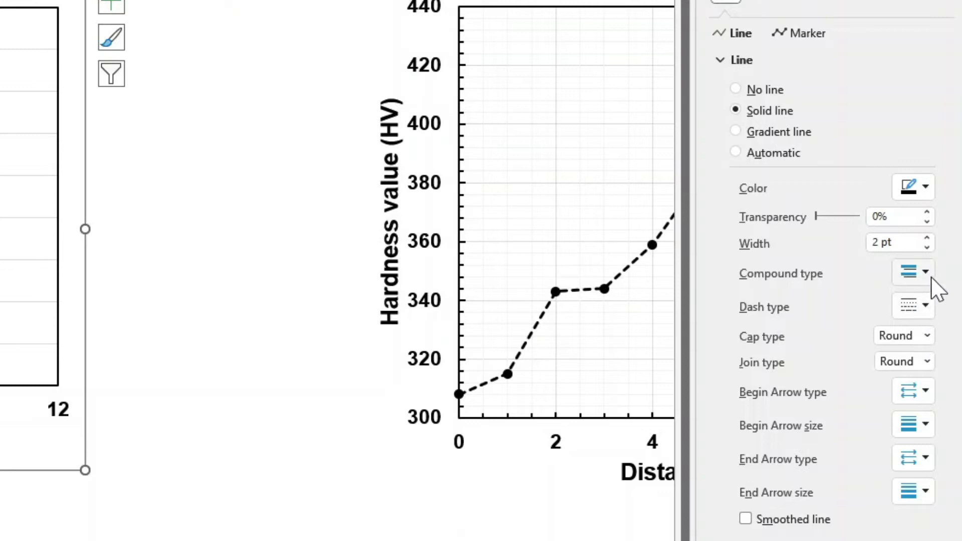
{"action": "left_click", "coordinate": [926, 306]}
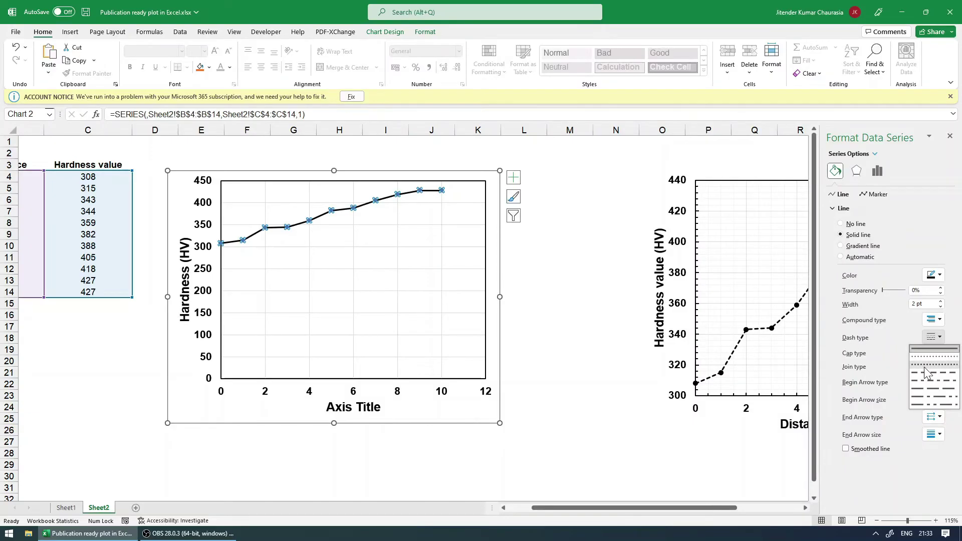
{"action": "left_click", "coordinate": [924, 365]}
{"action": "left_click", "coordinate": [616, 247]}
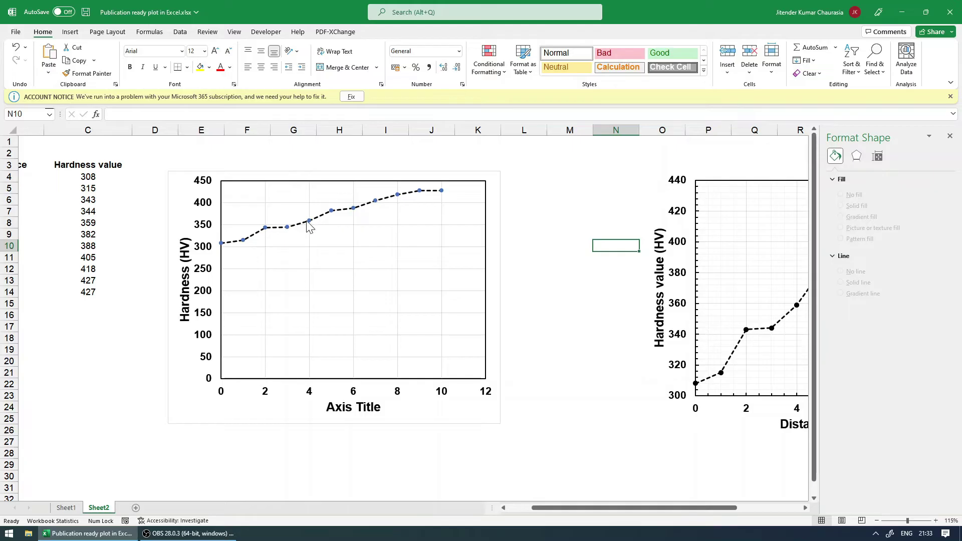
- Give the hardness series markers a solid black fill
{"action": "mouse_move", "coordinate": [310, 226]}
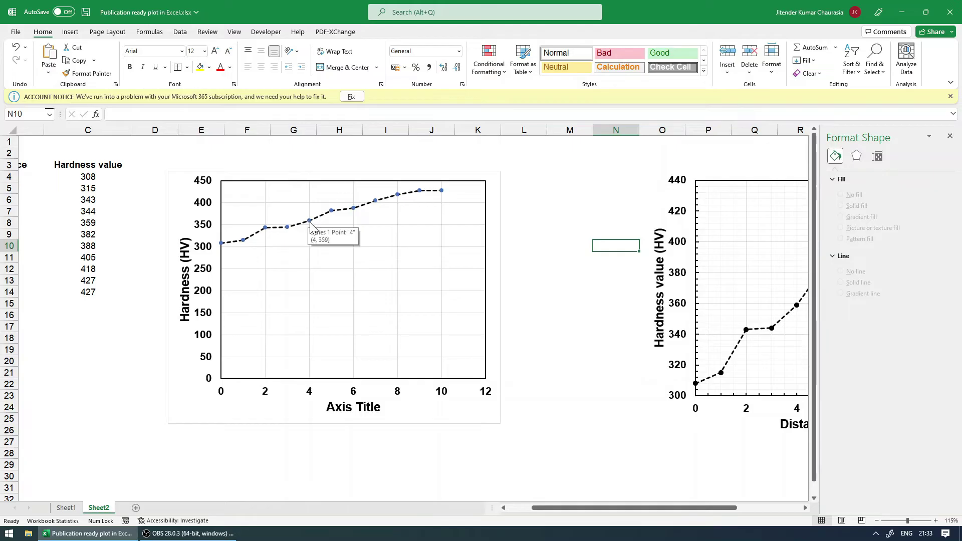
{"action": "left_click", "coordinate": [266, 229]}
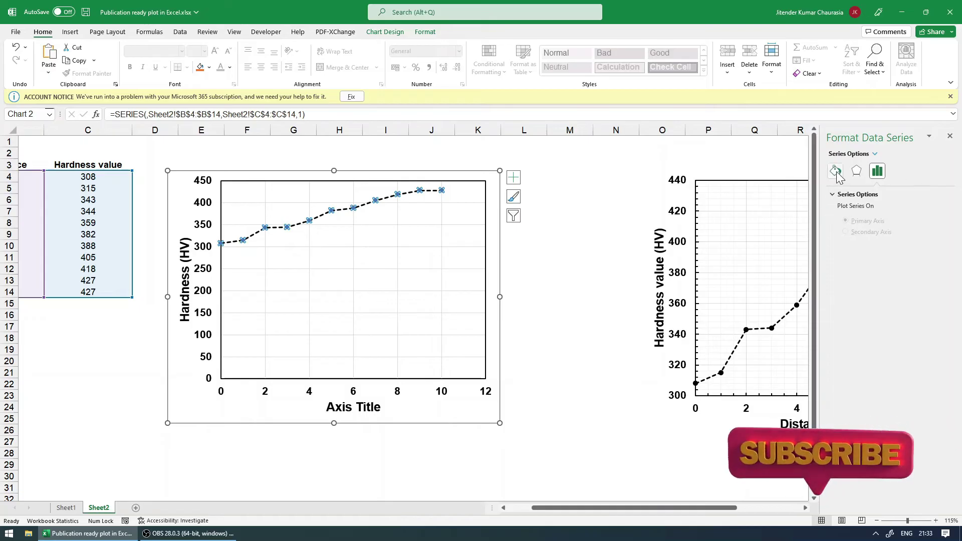
{"action": "left_click", "coordinate": [835, 173]}
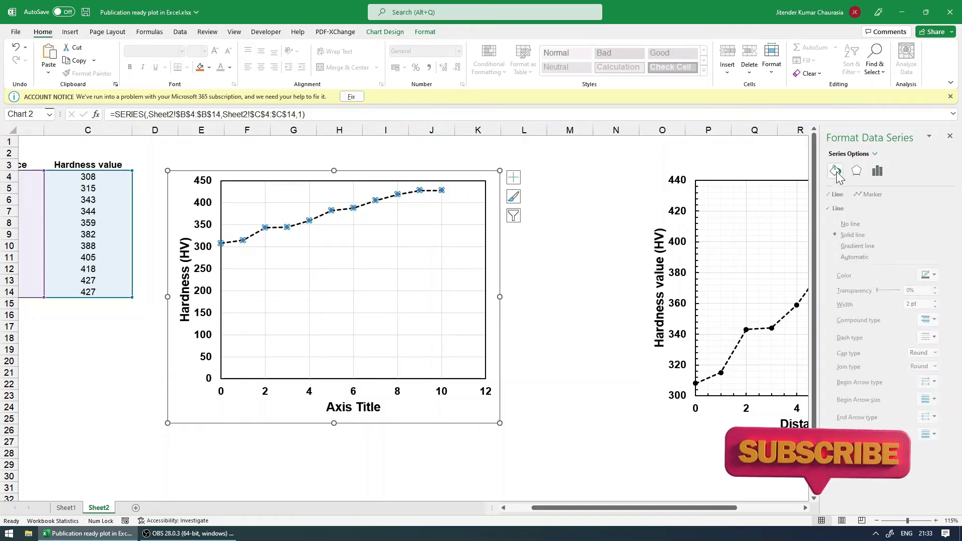
{"action": "left_click", "coordinate": [878, 195]}
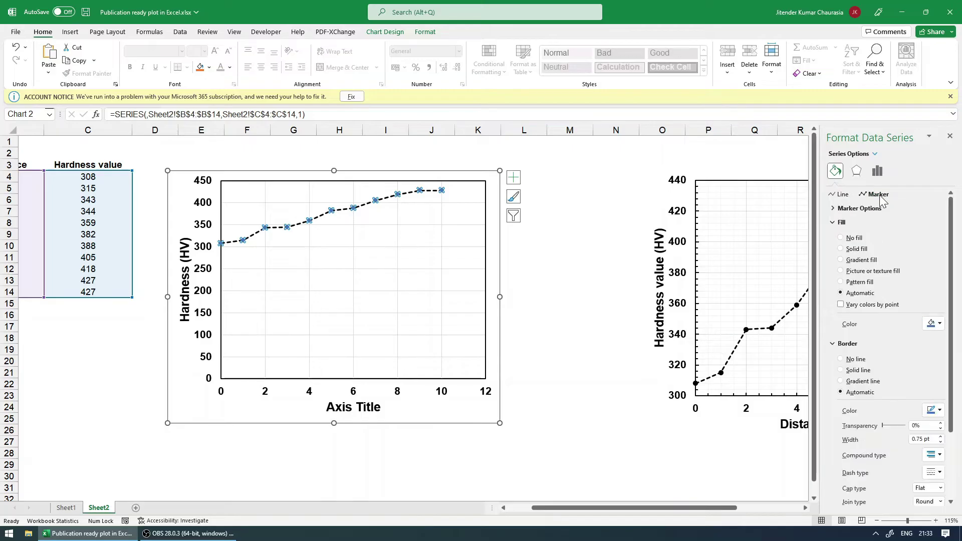
{"action": "left_click", "coordinate": [857, 249]}
{"action": "left_click", "coordinate": [935, 324]}
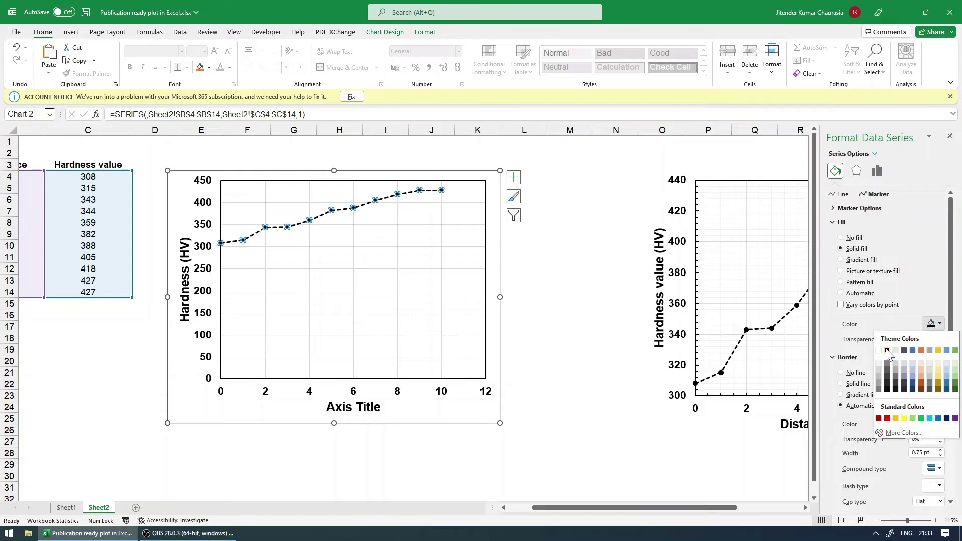
{"action": "left_click", "coordinate": [887, 350]}
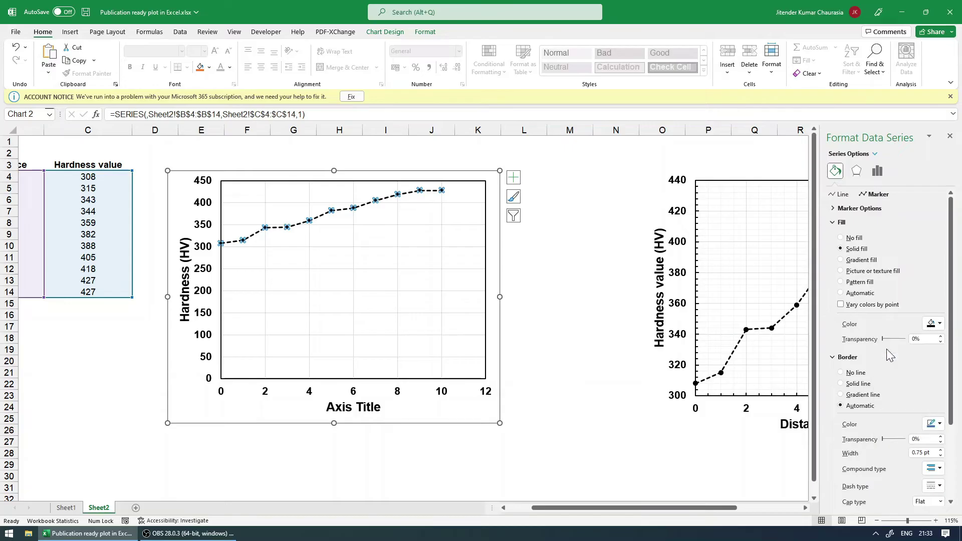
- Give the markers a solid black outline 1.5 pt wide
{"action": "left_click", "coordinate": [863, 385]}
{"action": "left_click", "coordinate": [932, 424]}
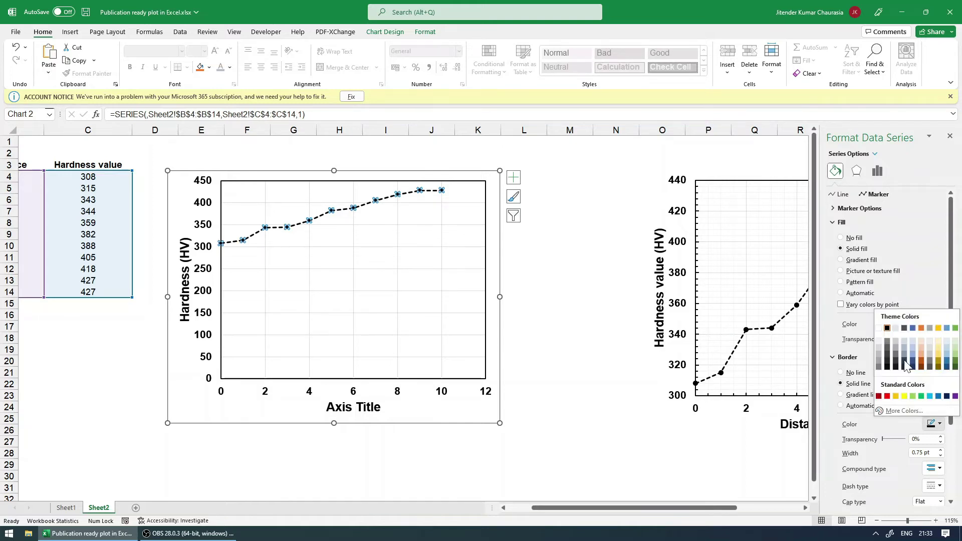
{"action": "left_click", "coordinate": [887, 329]}
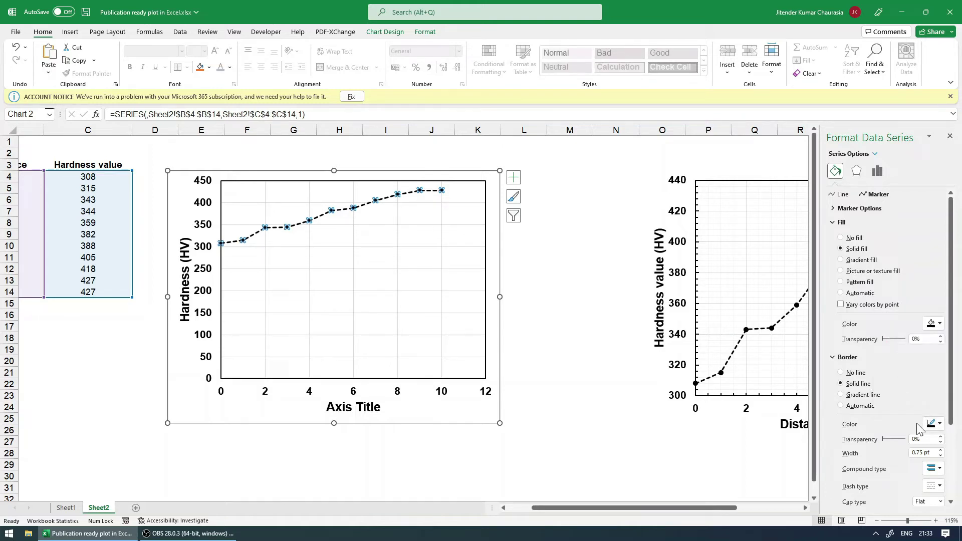
{"action": "triple_click", "coordinate": [931, 453]}
{"action": "type", "text": "1.5"}
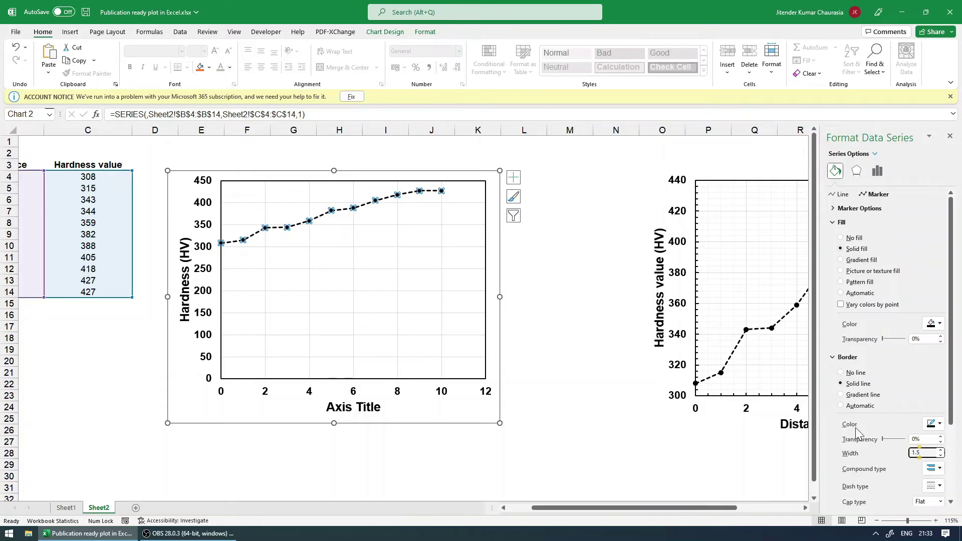
{"action": "left_click", "coordinate": [619, 323]}
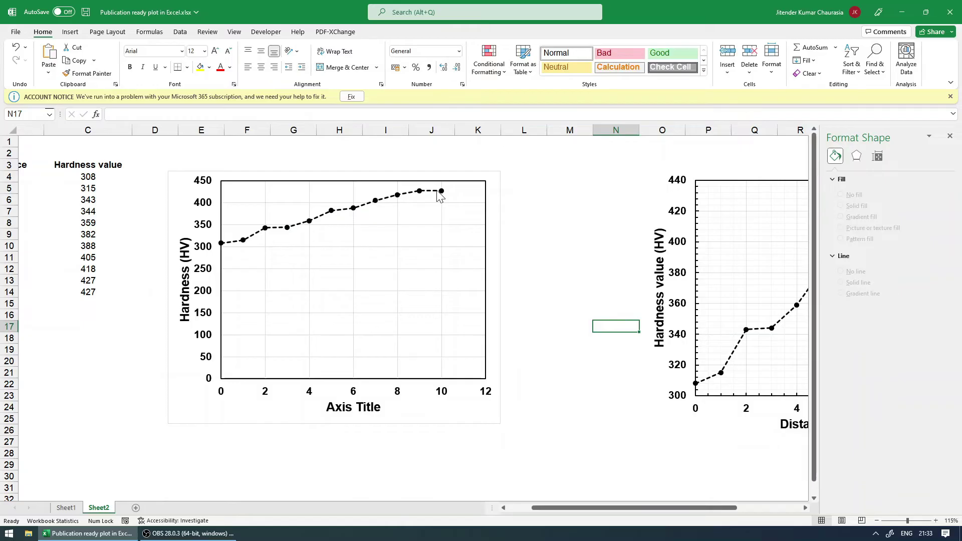
- Set the vertical hardness axis's major and minor tick marks to Inside
{"action": "mouse_move", "coordinate": [439, 193]}
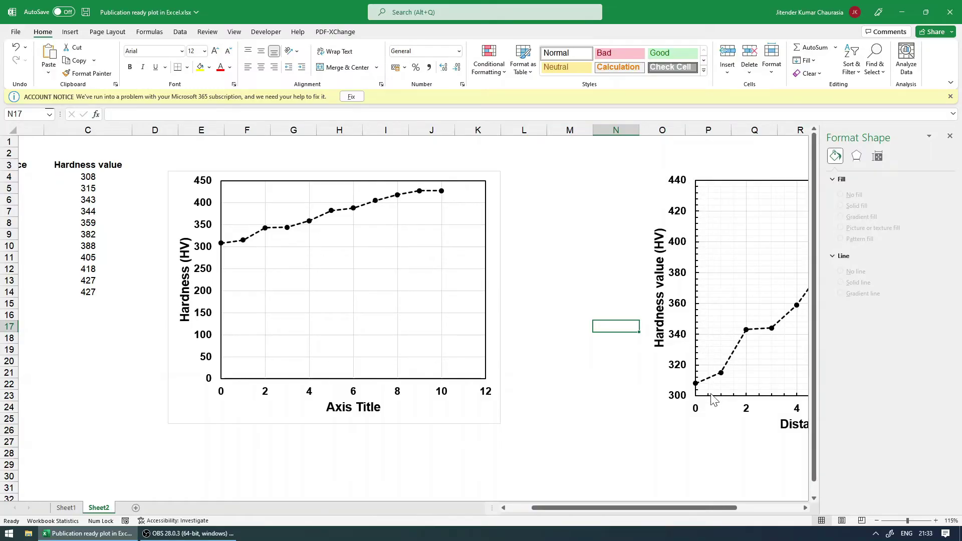
{"action": "left_click", "coordinate": [251, 362]}
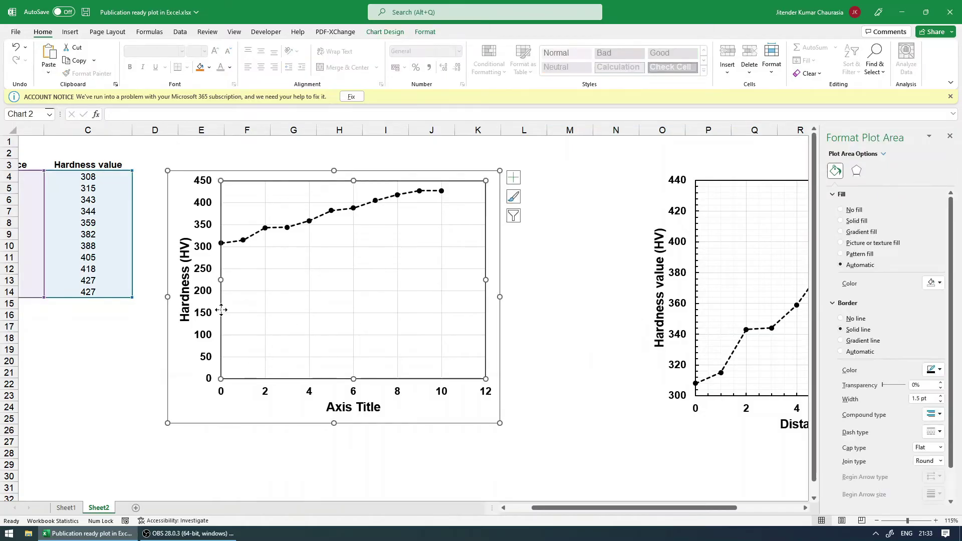
{"action": "left_click", "coordinate": [221, 291]}
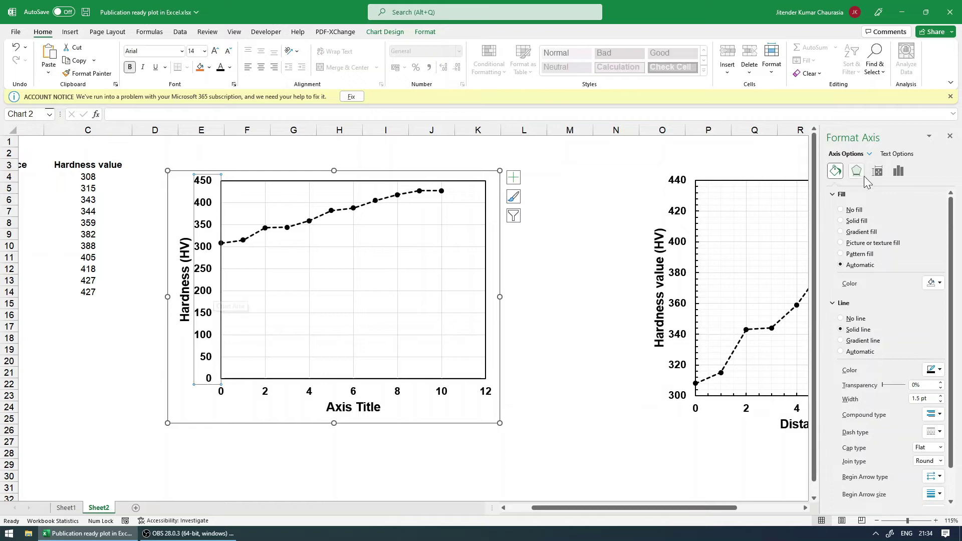
{"action": "left_click", "coordinate": [899, 173]}
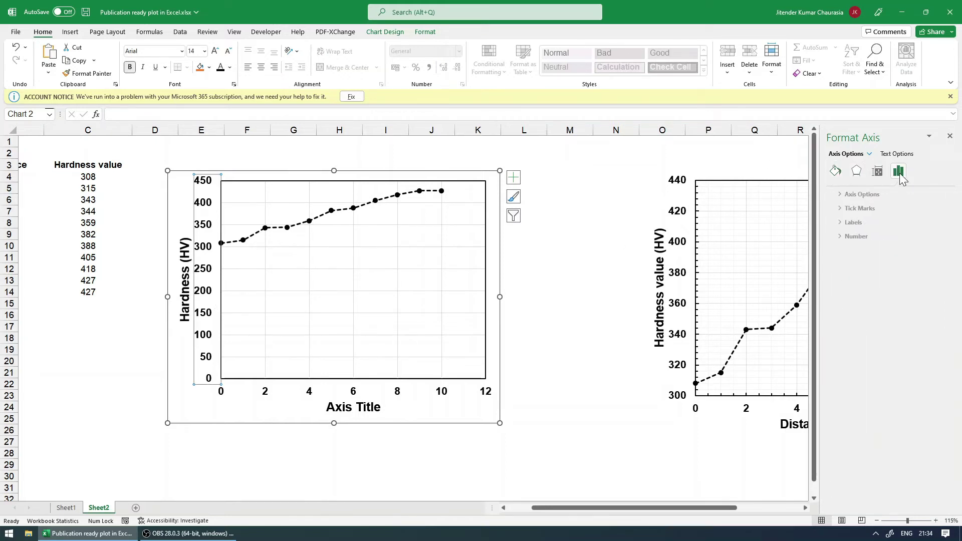
{"action": "left_click", "coordinate": [864, 209]}
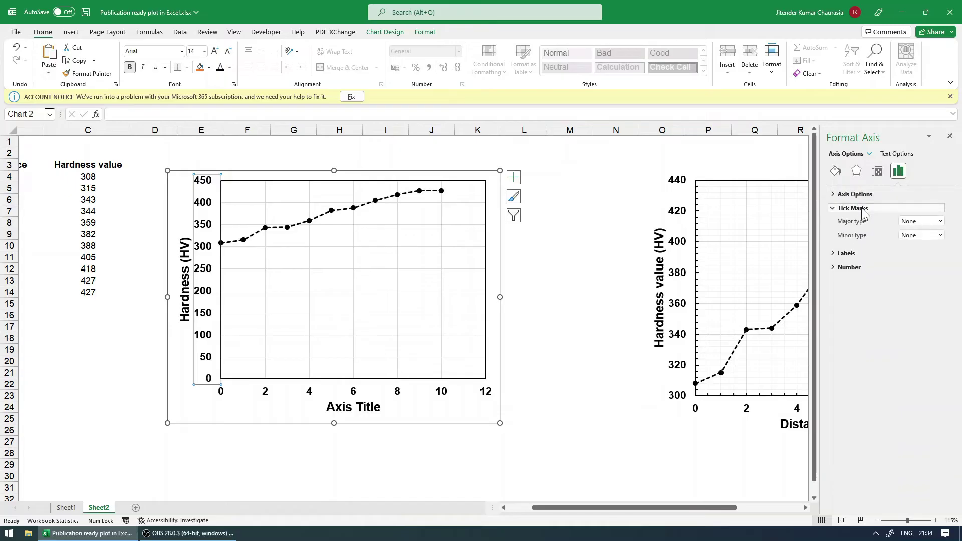
{"action": "left_click", "coordinate": [921, 222]}
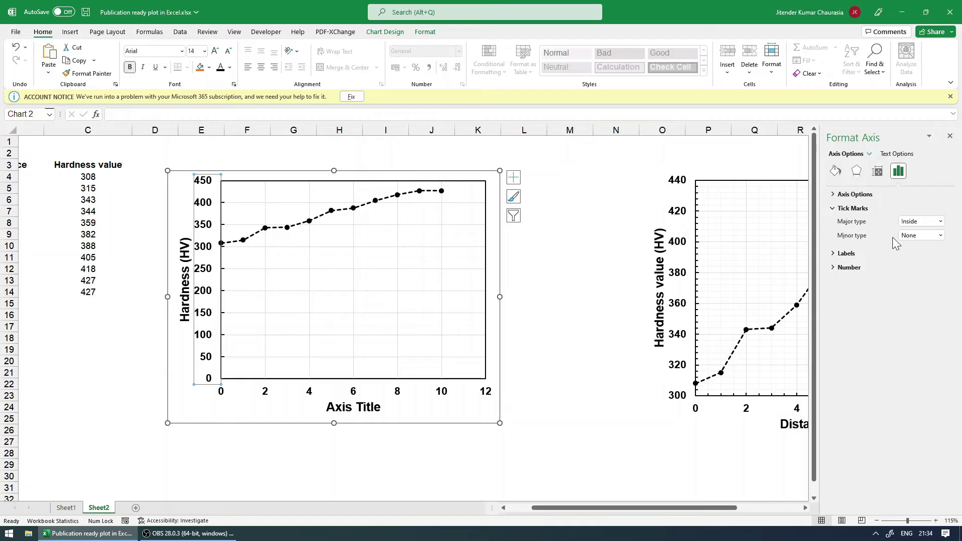
{"action": "left_click", "coordinate": [903, 236]}
{"action": "left_click", "coordinate": [906, 254]}
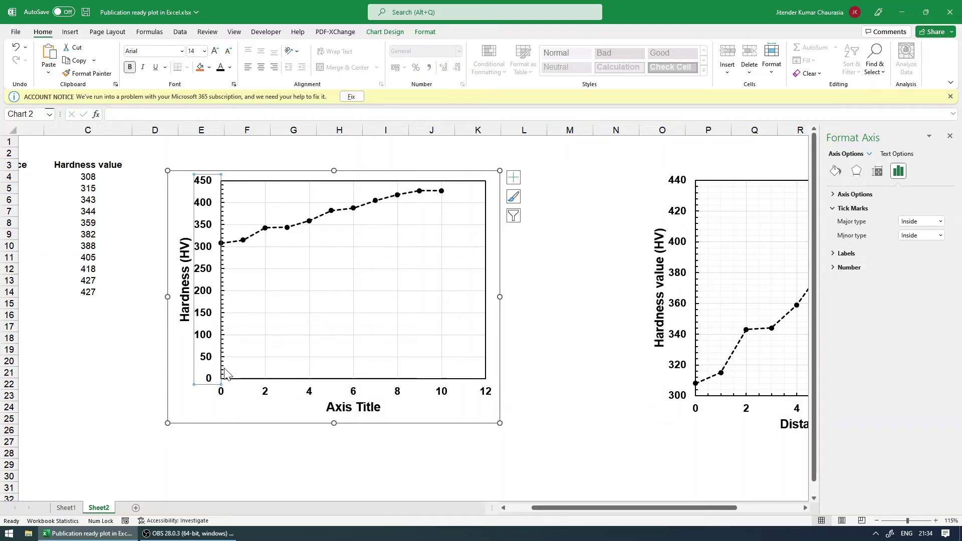
- Set the horizontal distance axis's major and minor tick marks to Inside
{"action": "left_click", "coordinate": [243, 392]}
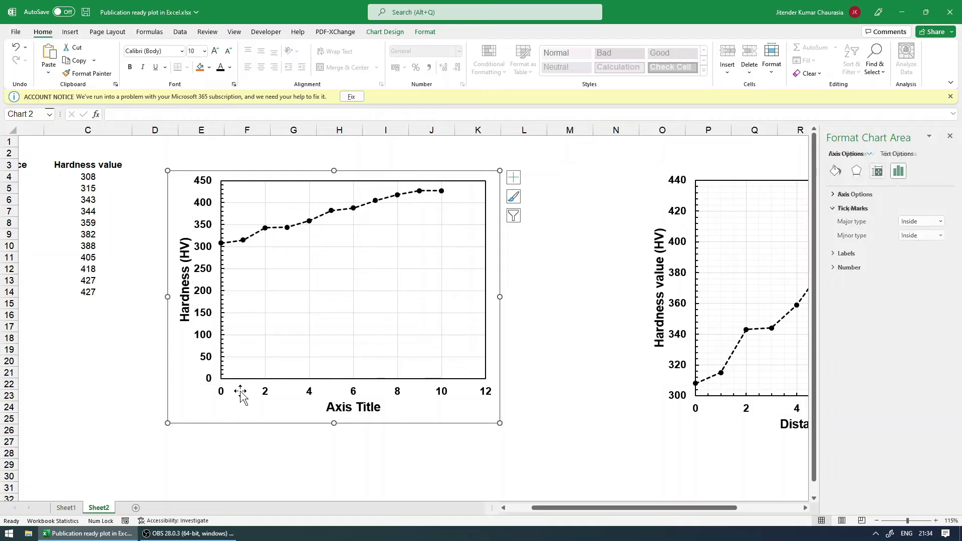
{"action": "left_click", "coordinate": [223, 396]}
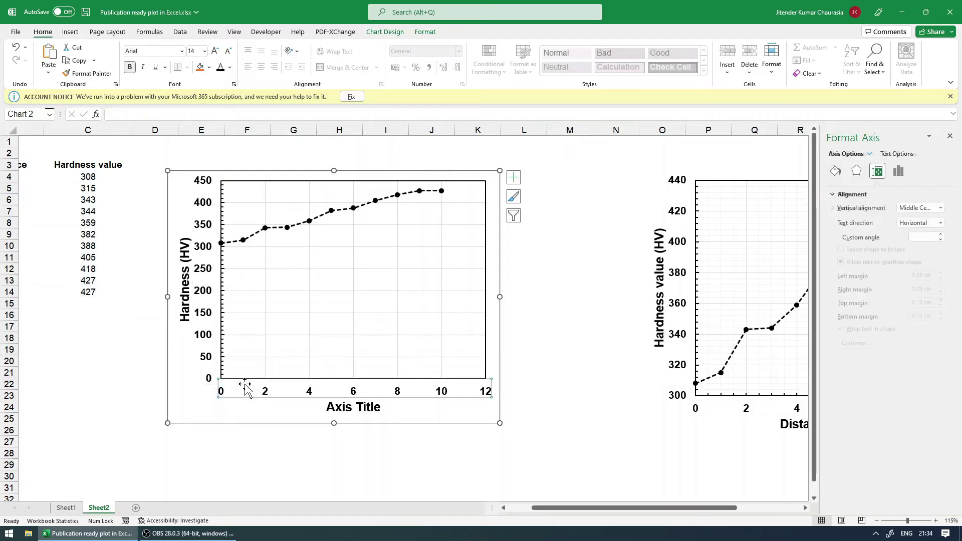
{"action": "left_click", "coordinate": [898, 172]}
{"action": "left_click", "coordinate": [853, 208]}
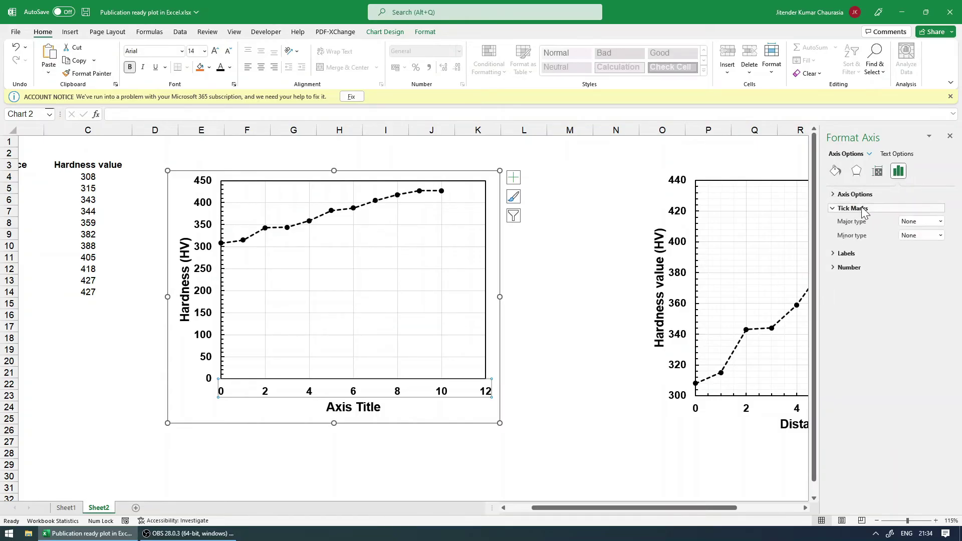
{"action": "left_click", "coordinate": [925, 222]}
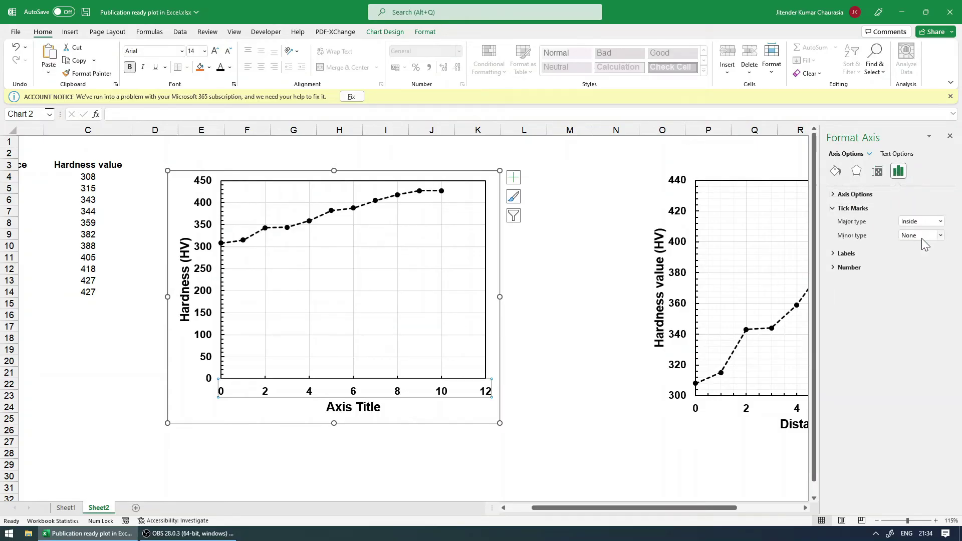
{"action": "left_click", "coordinate": [922, 238]}
{"action": "left_click", "coordinate": [909, 255]}
{"action": "left_click", "coordinate": [920, 236]}
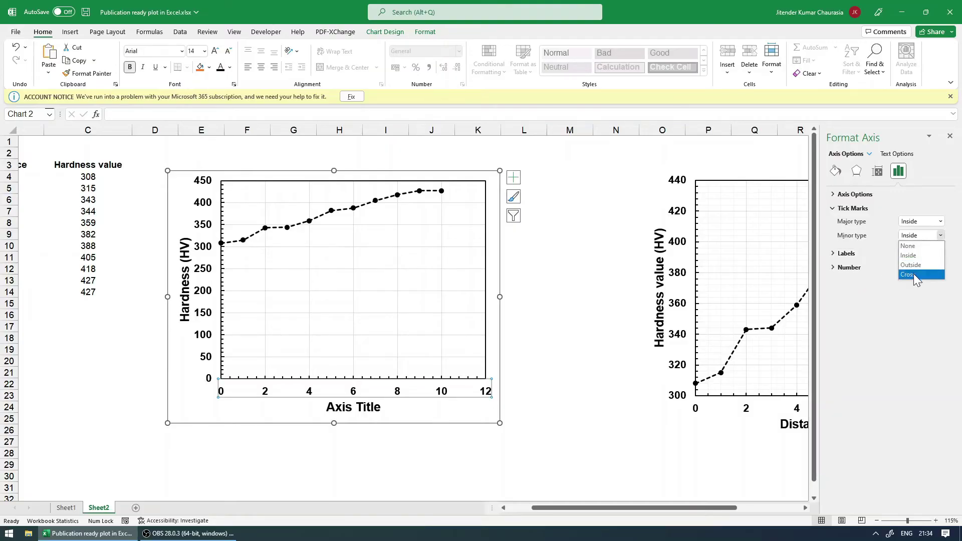
{"action": "left_click", "coordinate": [559, 323]}
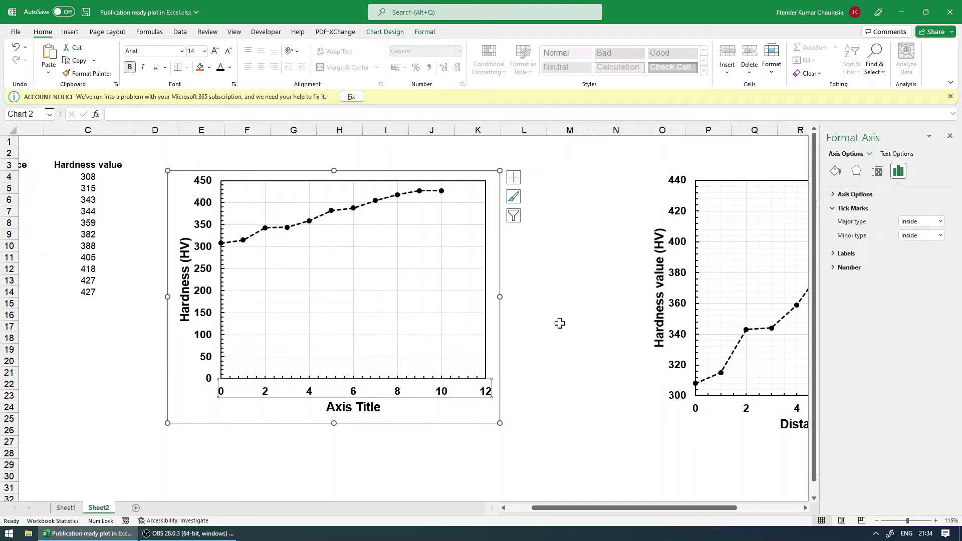
{"action": "left_click", "coordinate": [569, 407]}
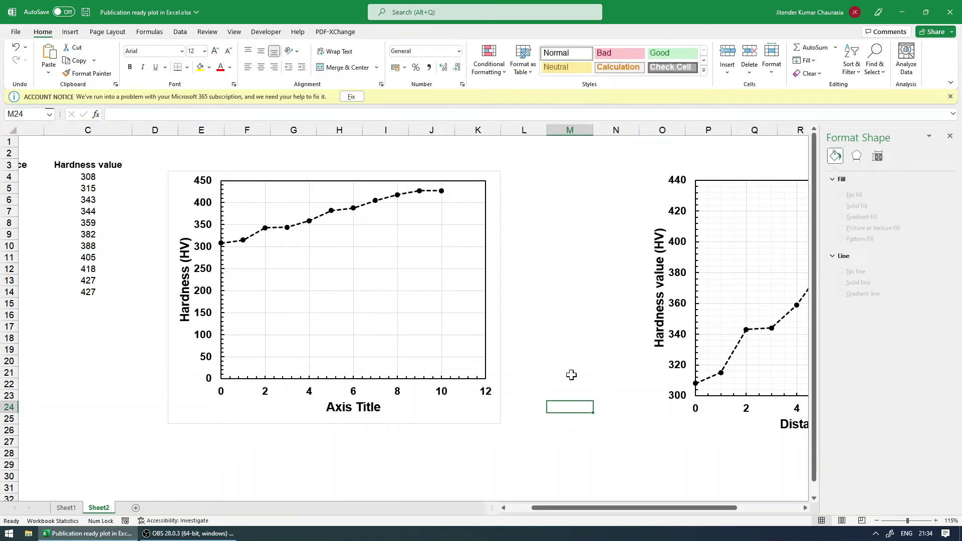
- Replace the horizontal axis title placeholder with 'Distance (mm)'
{"action": "left_click", "coordinate": [363, 408]}
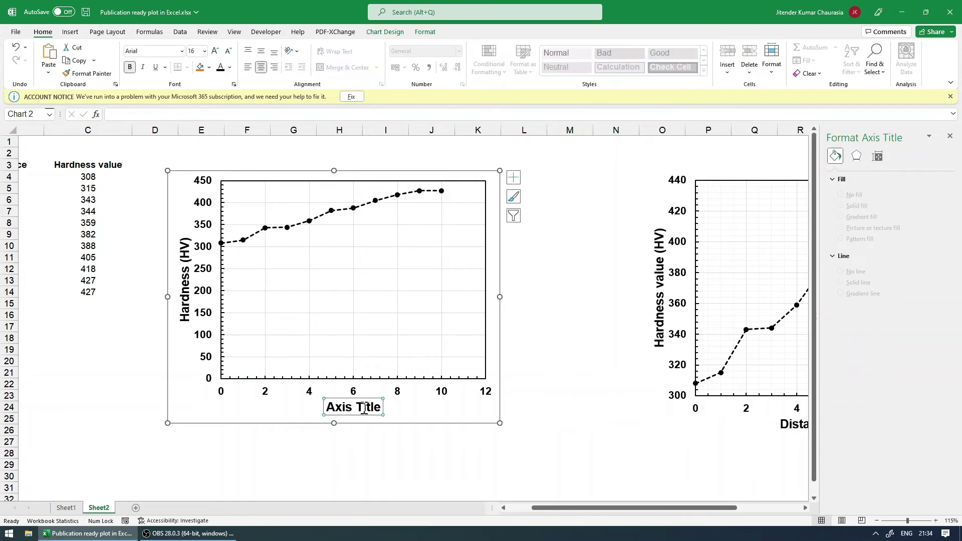
{"action": "double_click", "coordinate": [363, 407]}
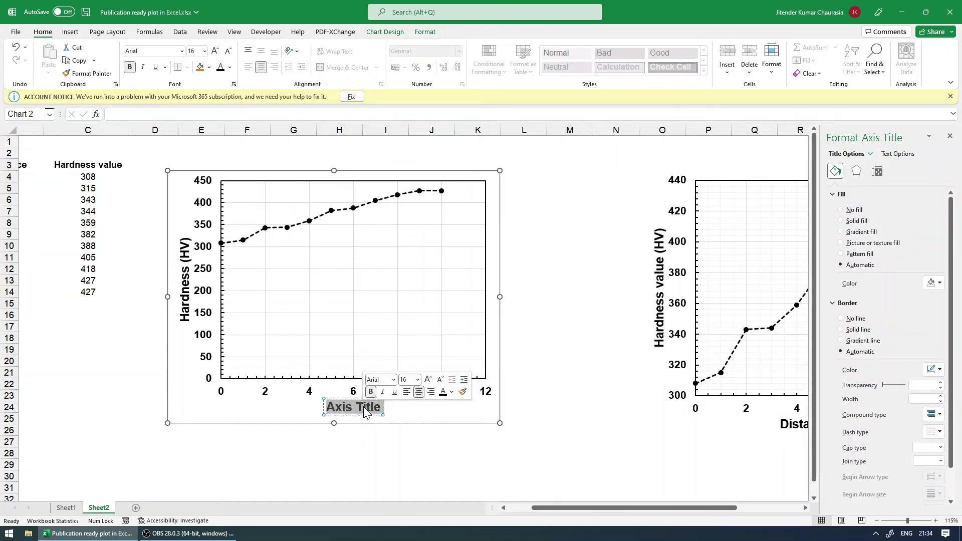
{"action": "type", "text": "Dista"}
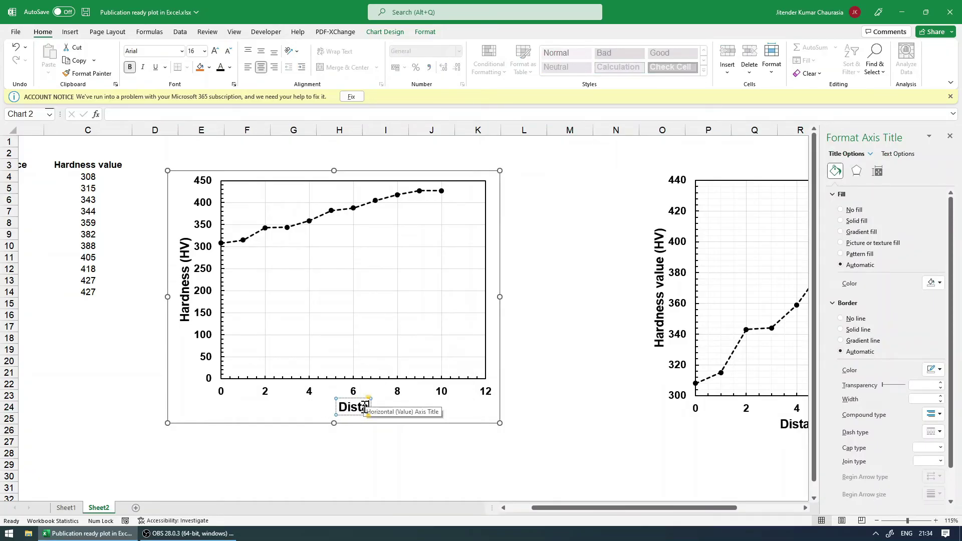
{"action": "type", "text": "nce"}
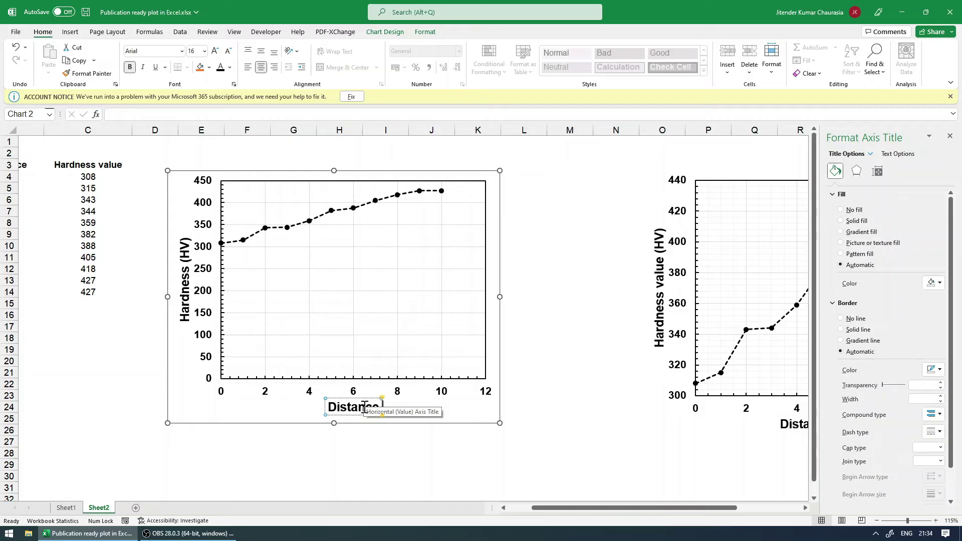
{"action": "type", "text": " (mm)"}
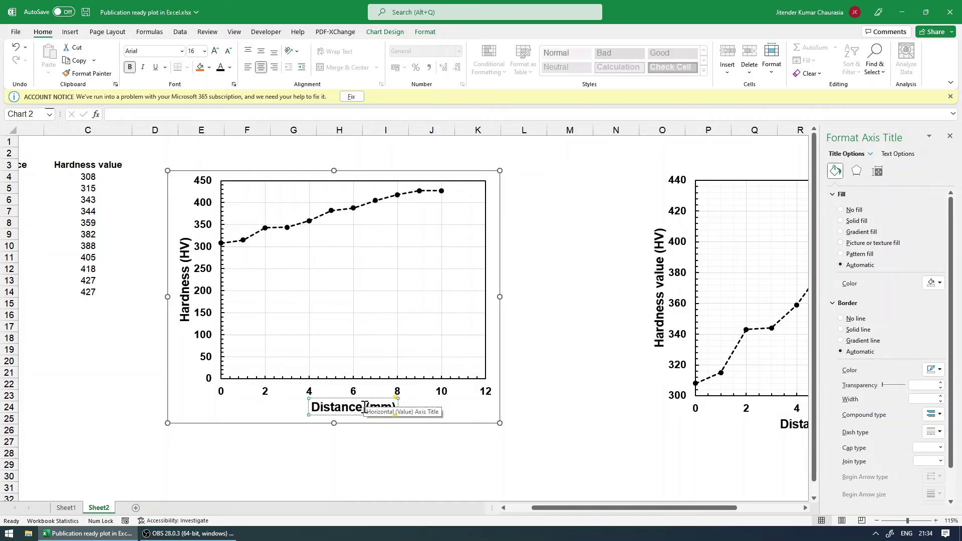
{"action": "left_click", "coordinate": [583, 360]}
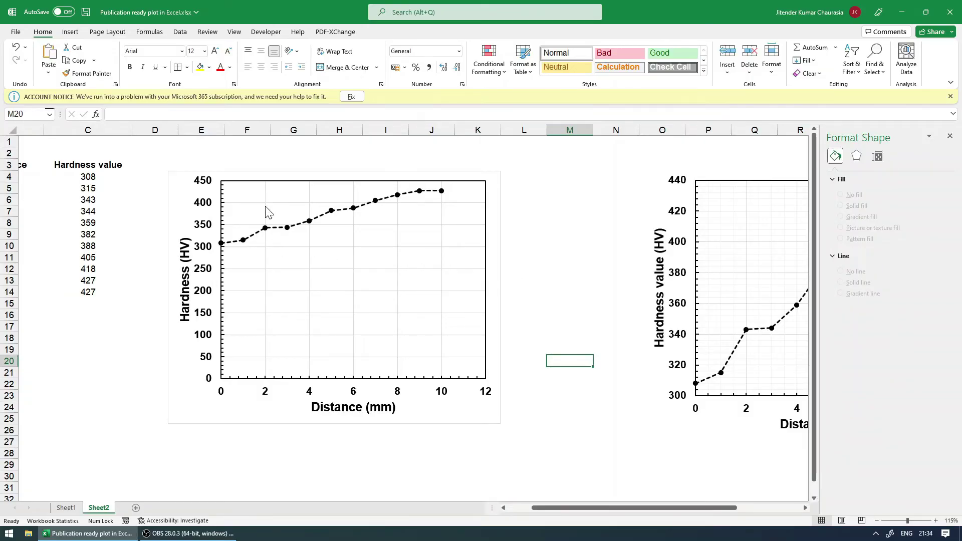
{"action": "left_click", "coordinate": [597, 245]}
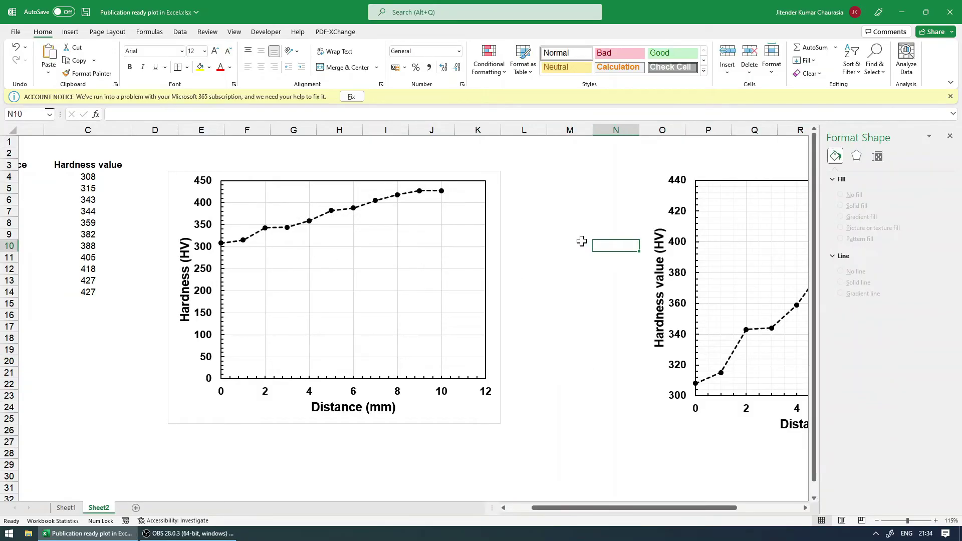
- Add primary major vertical gridlines to the hardness chart from Chart Elements
{"action": "left_click", "coordinate": [442, 252]}
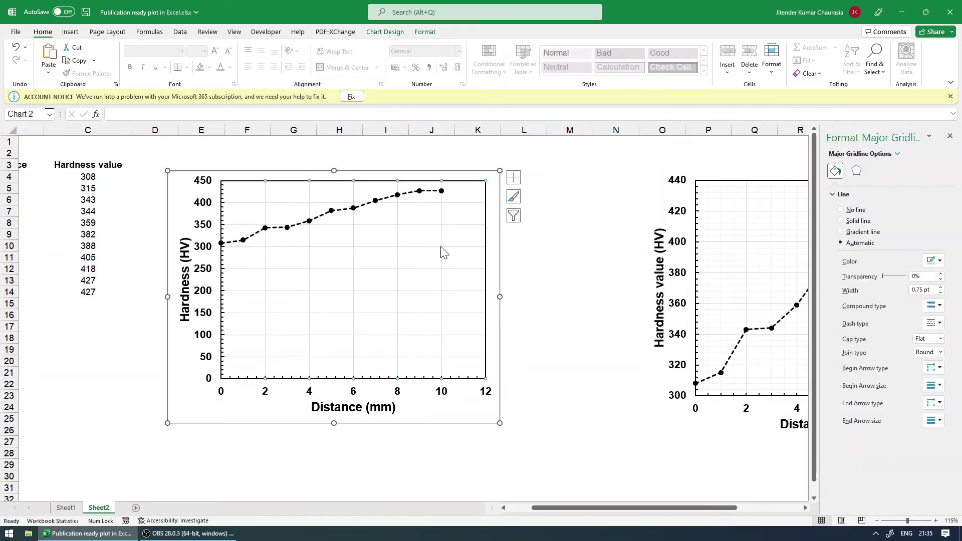
{"action": "left_click", "coordinate": [514, 178]}
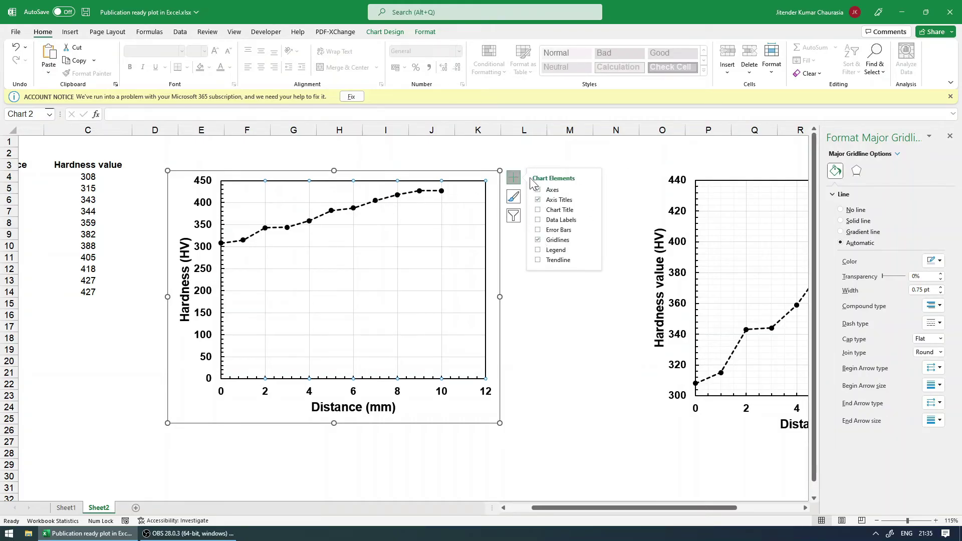
{"action": "left_click", "coordinate": [537, 240]}
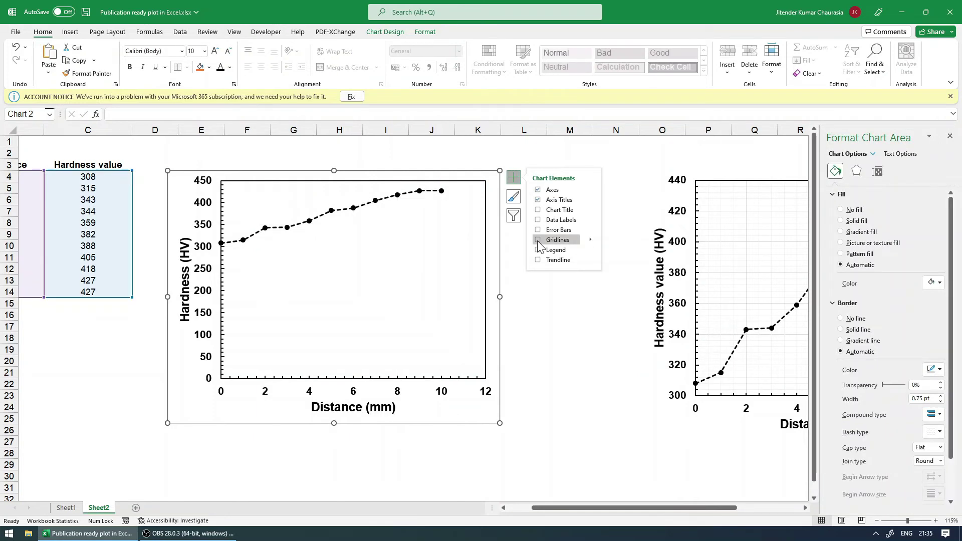
{"action": "left_click", "coordinate": [538, 240]}
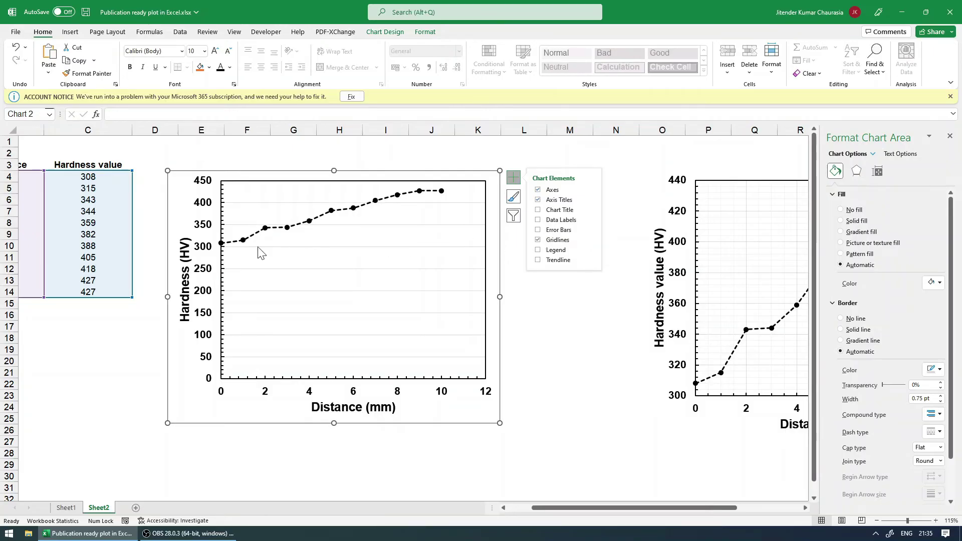
{"action": "left_click", "coordinate": [591, 241]}
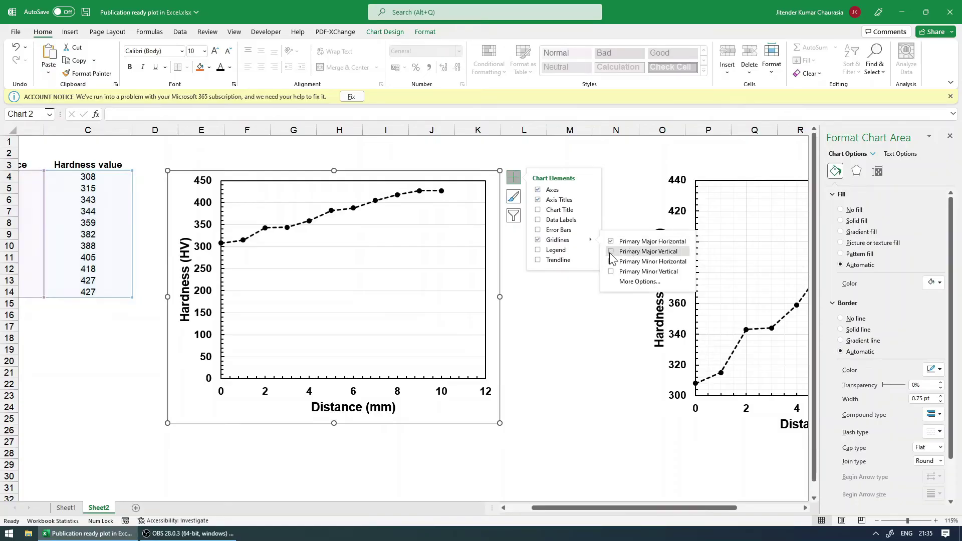
{"action": "left_click", "coordinate": [610, 252]}
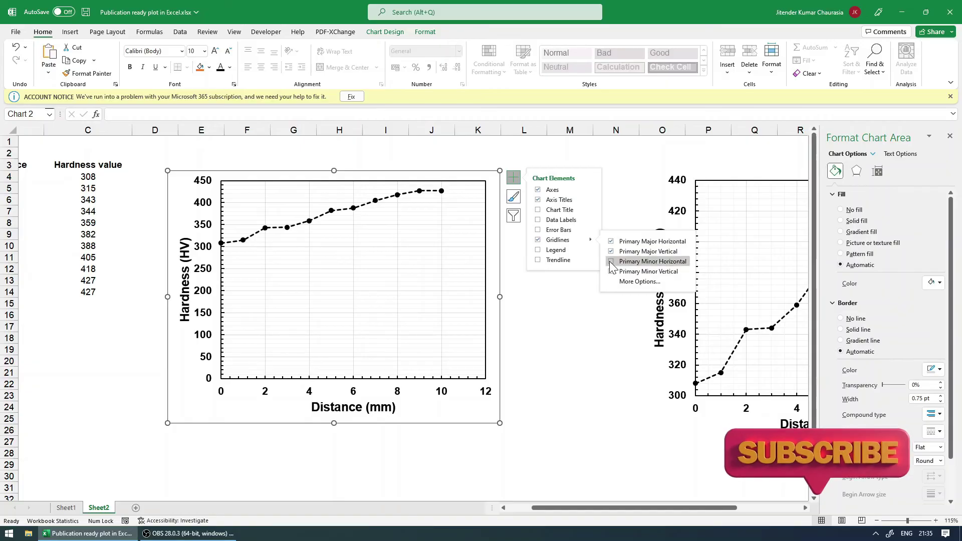
{"action": "left_click", "coordinate": [570, 303]}
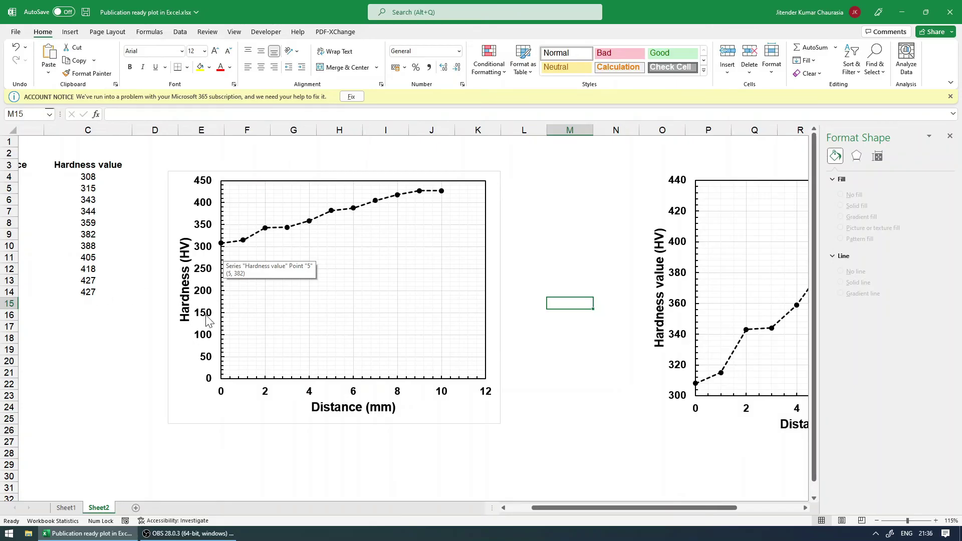
- Set the vertical axis minimum bound to 300, giving a 300–440 range
{"action": "left_click", "coordinate": [209, 382]}
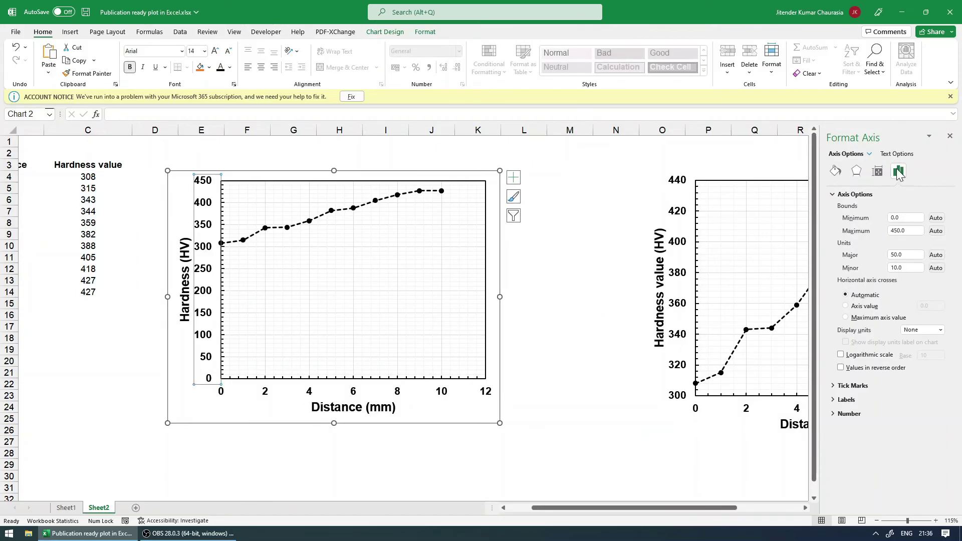
{"action": "left_click", "coordinate": [909, 217]}
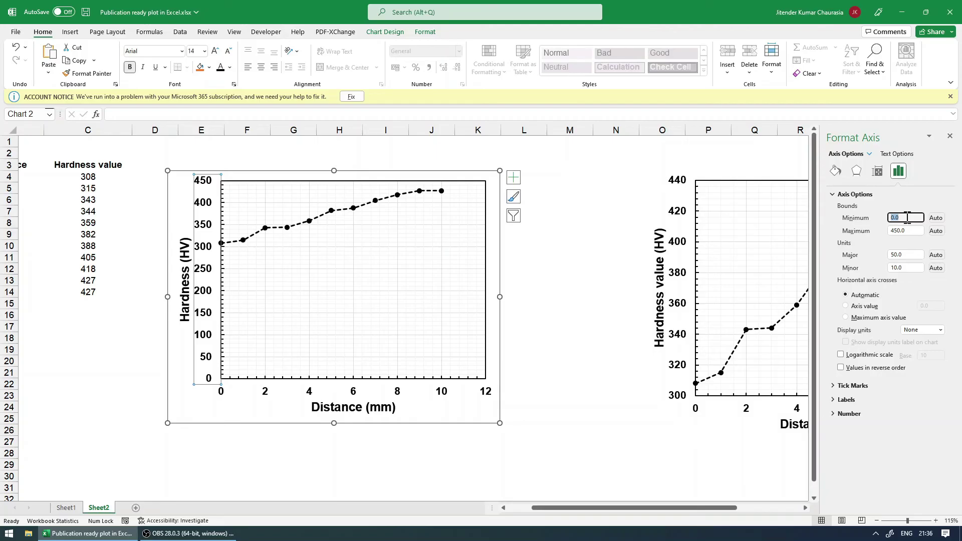
{"action": "key", "text": "Return"}
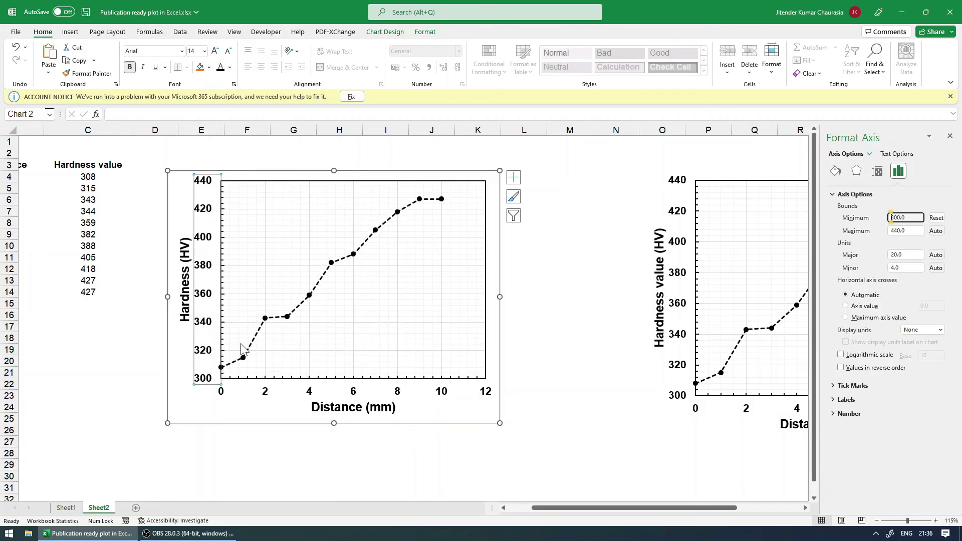
{"action": "key", "text": "Escape"}
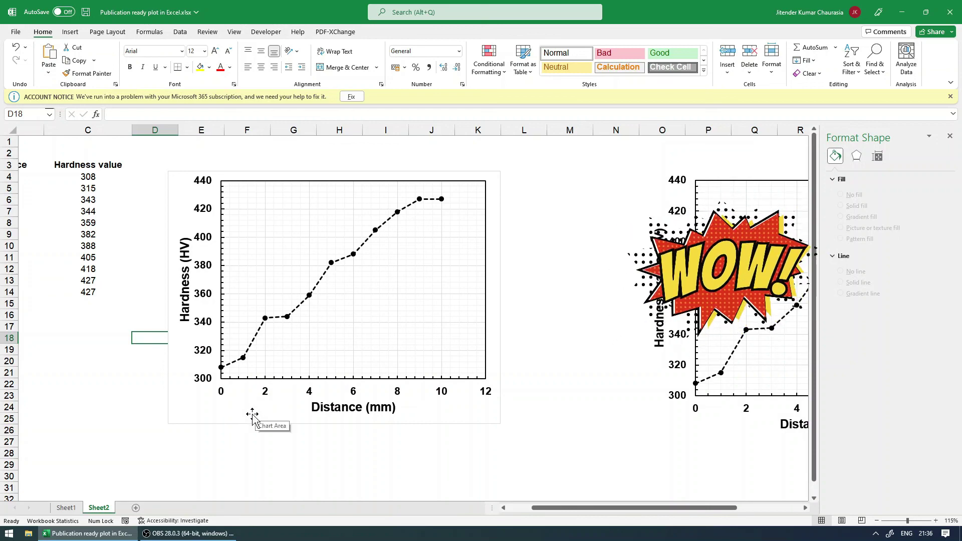
- Set the horizontal distance axis maximum bound to 10
{"action": "left_click", "coordinate": [300, 394]}
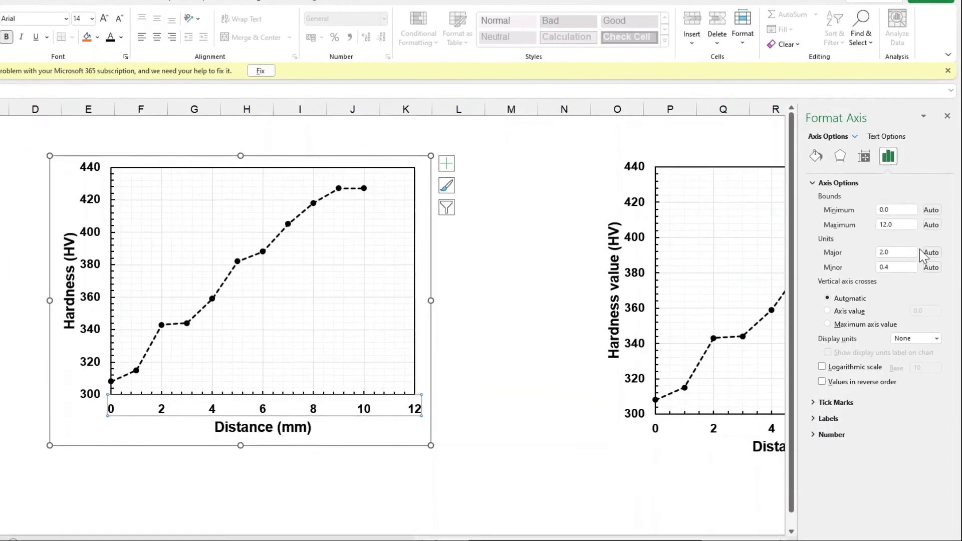
{"action": "double_click", "coordinate": [902, 231]}
{"action": "type", "text": "10"}
{"action": "key", "text": "Return"}
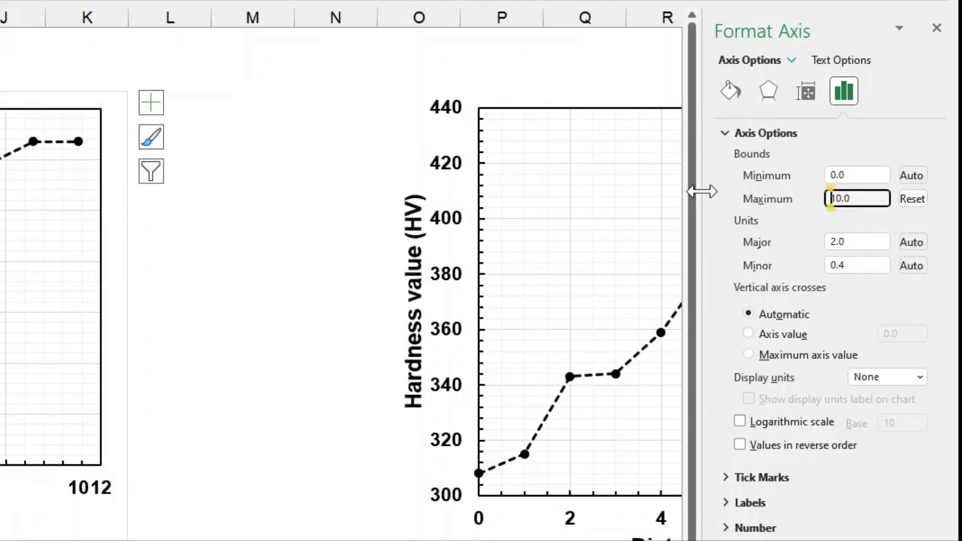
{"action": "left_click", "coordinate": [266, 216]}
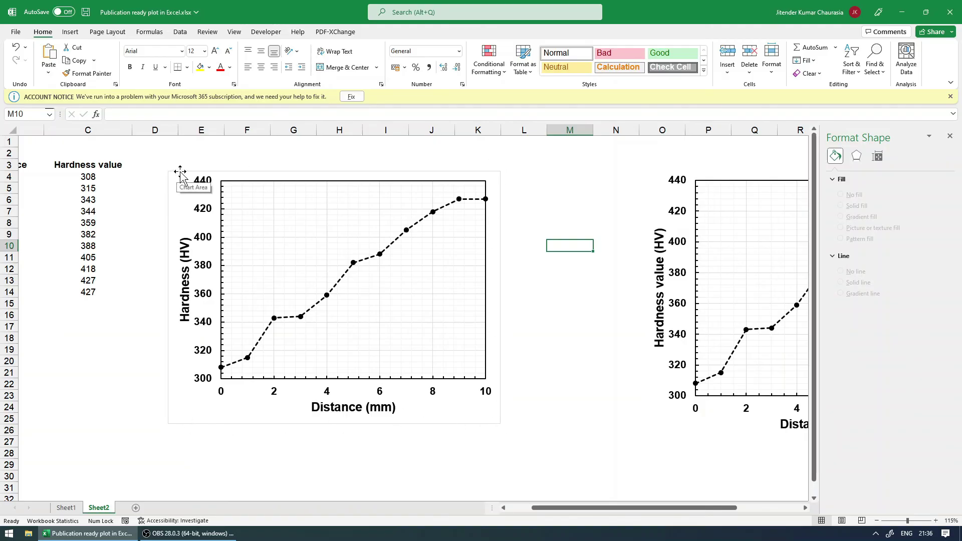
- Set the chart area border to No line
{"action": "left_click", "coordinate": [180, 173]}
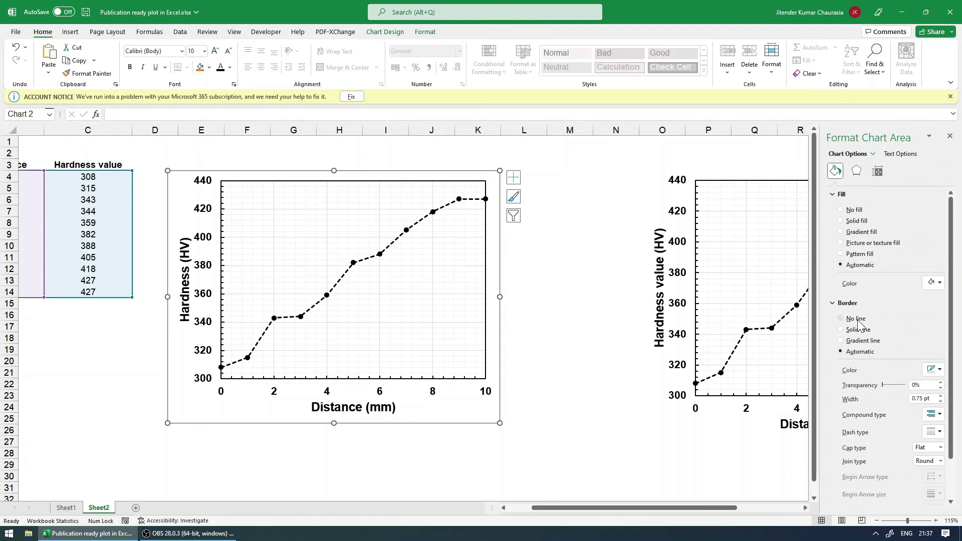
{"action": "left_click", "coordinate": [856, 319]}
{"action": "left_click", "coordinate": [610, 279]}
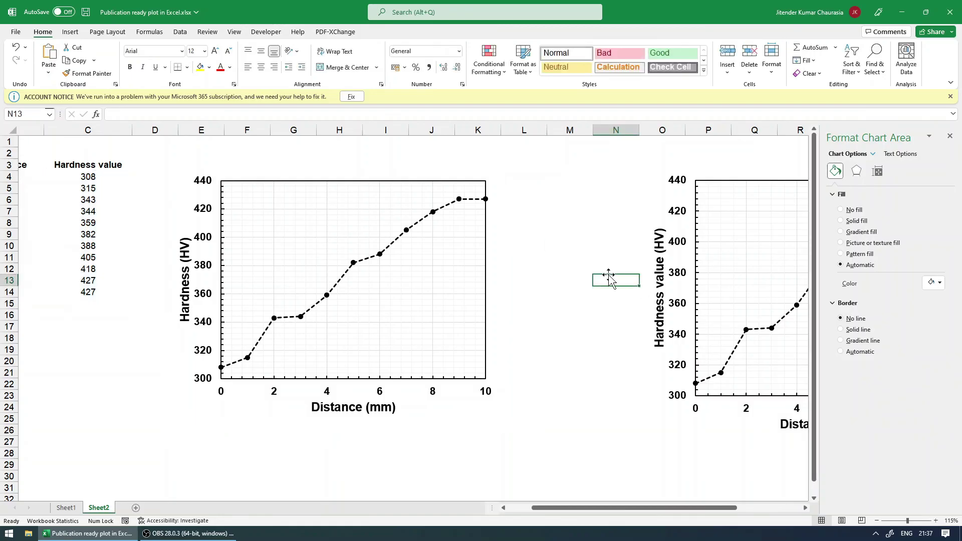